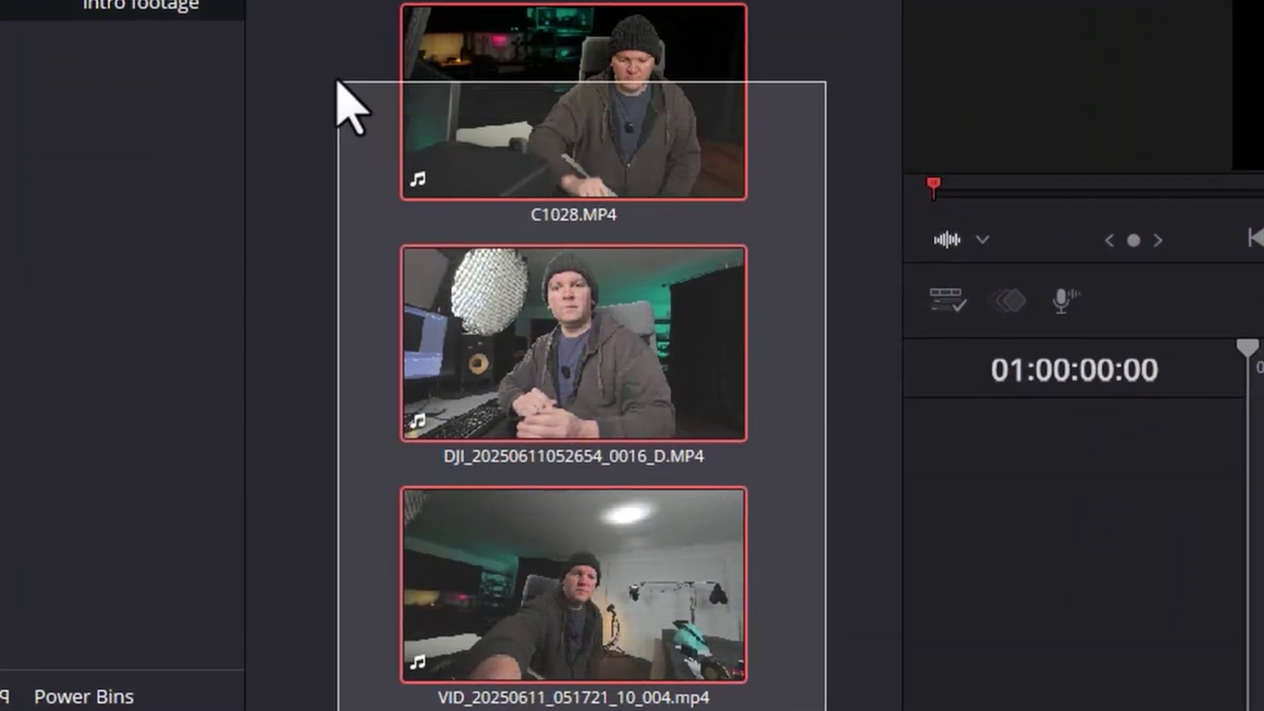
Bring up the context menu for the three selected camera clips, starting from C1028.MP4
right_click(509, 81)
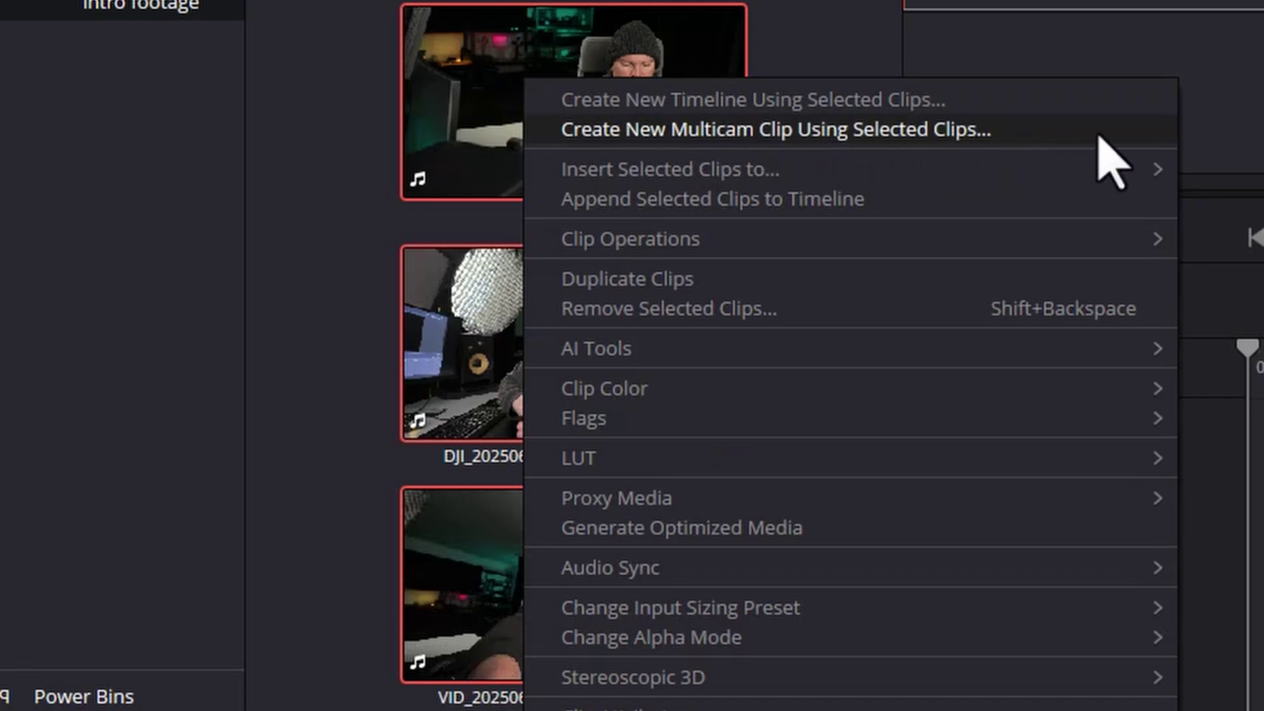
Start a multicam clip named DemoMulti with start timecode 01:00:00:00 at 23.976 fps
click(1119, 130)
text(DemoMulti)
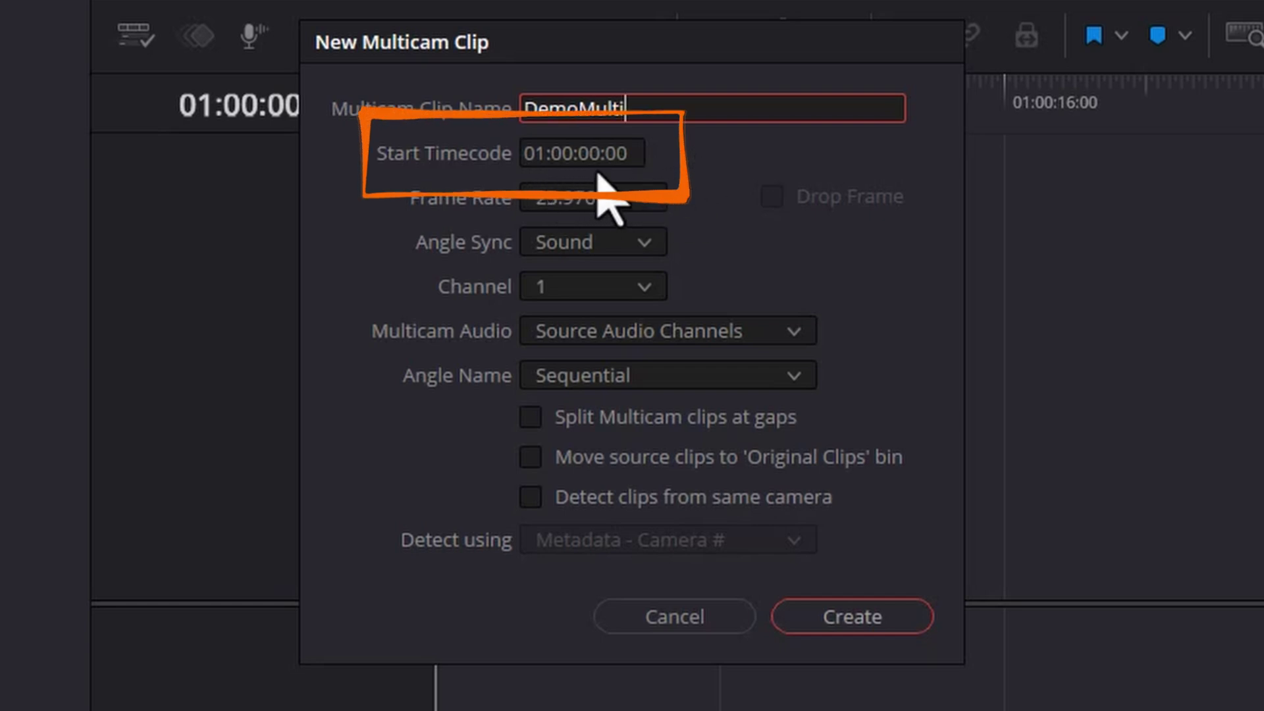
click(549, 158)
click(548, 150)
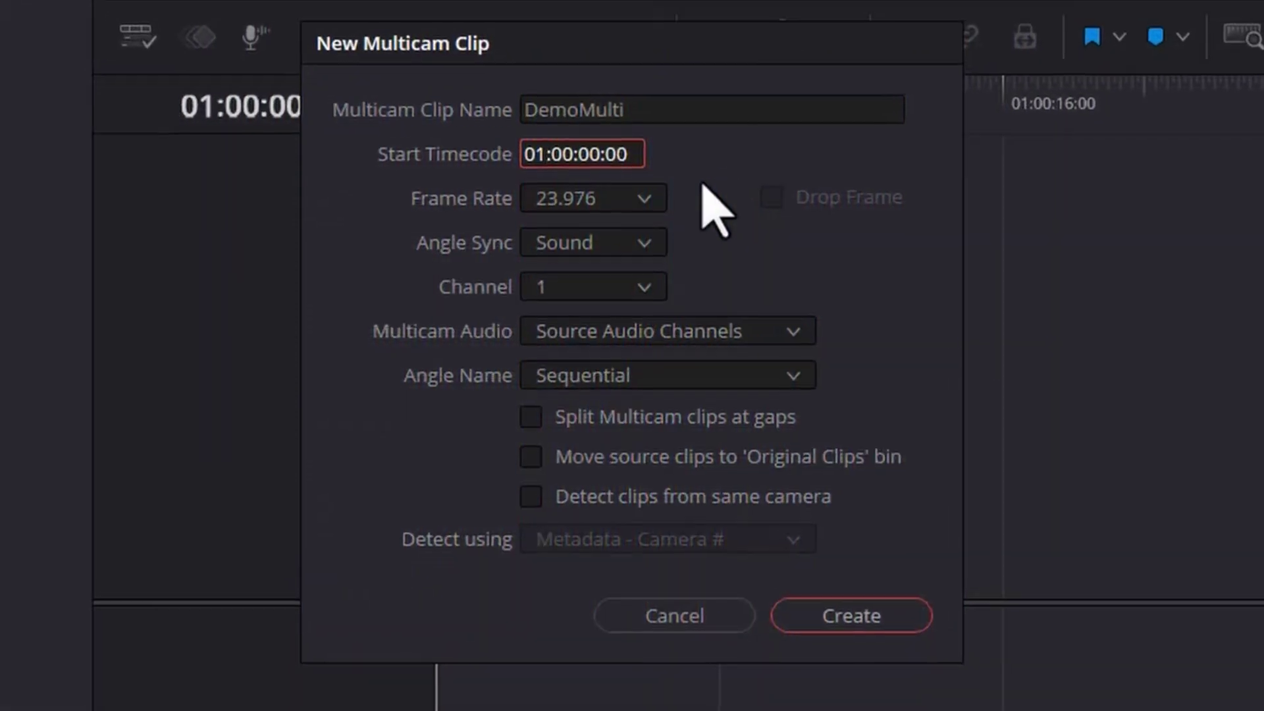
click(648, 199)
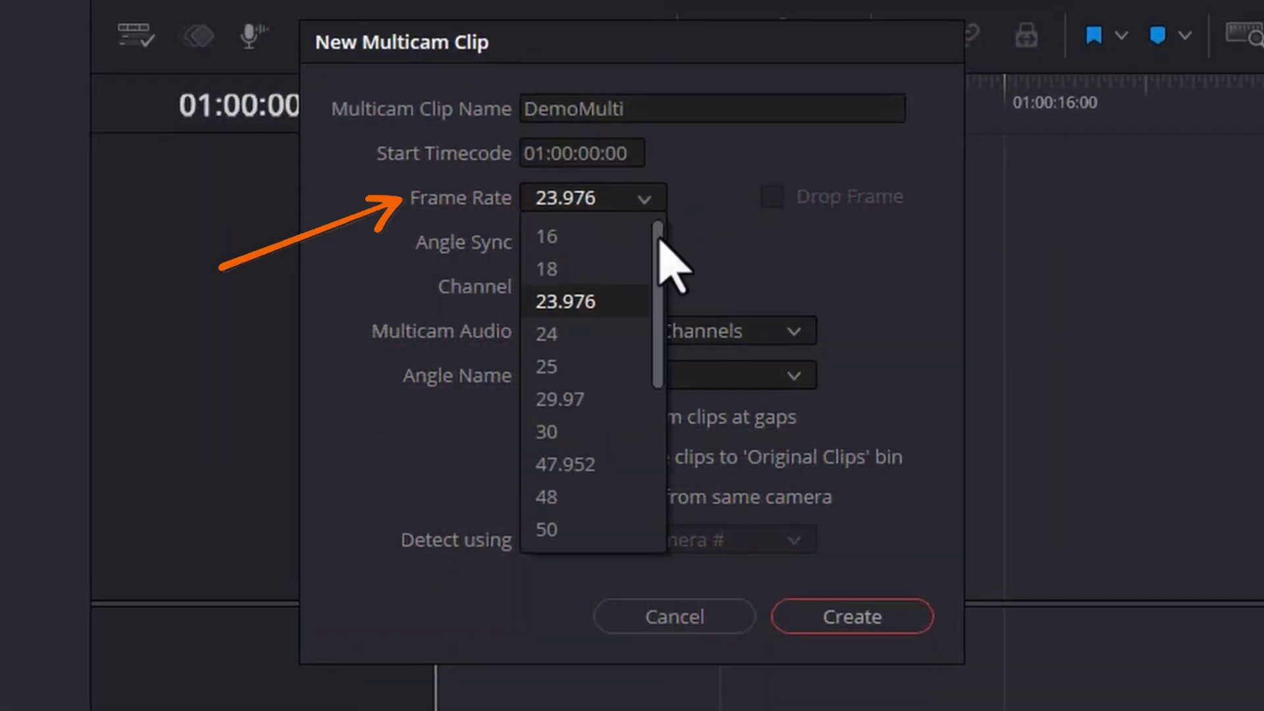
mouse_move(658, 240)
mouse_down()
mouse_move(657, 474)
mouse_move(683, 386)
mouse_move(691, 259)
mouse_move(677, 254)
mouse_up()
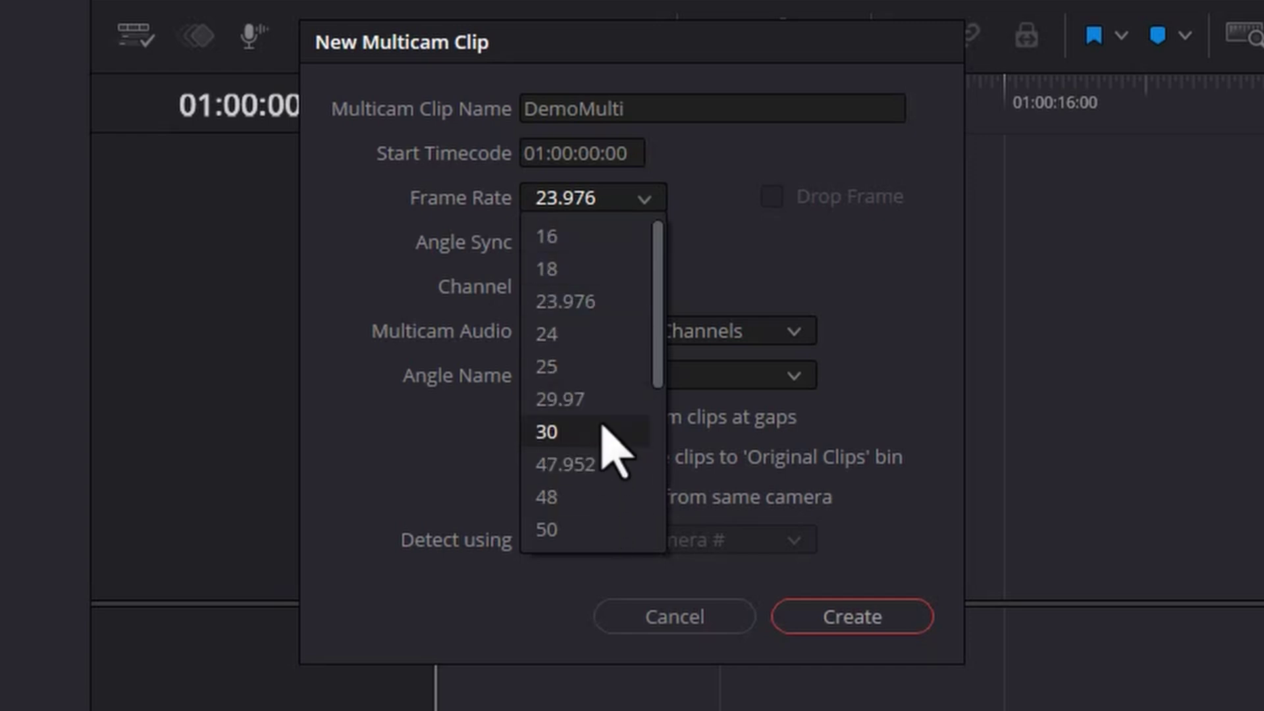
click(598, 303)
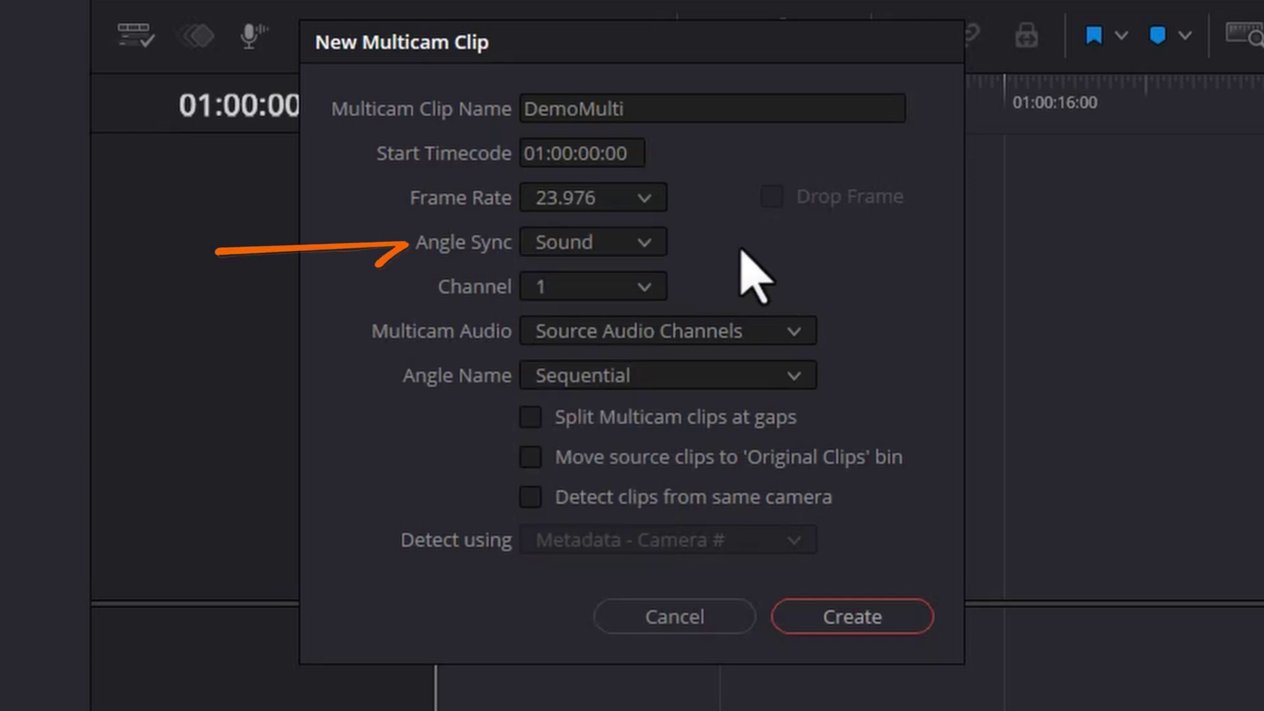
click(649, 248)
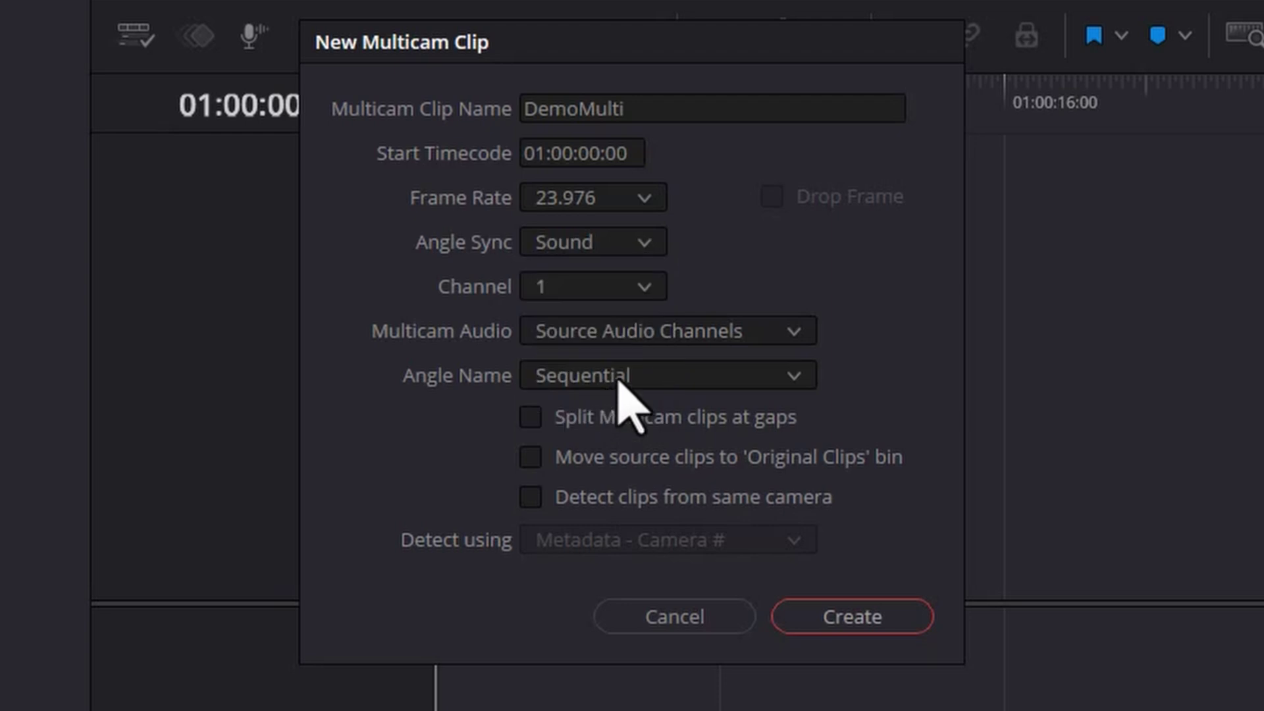
click(648, 290)
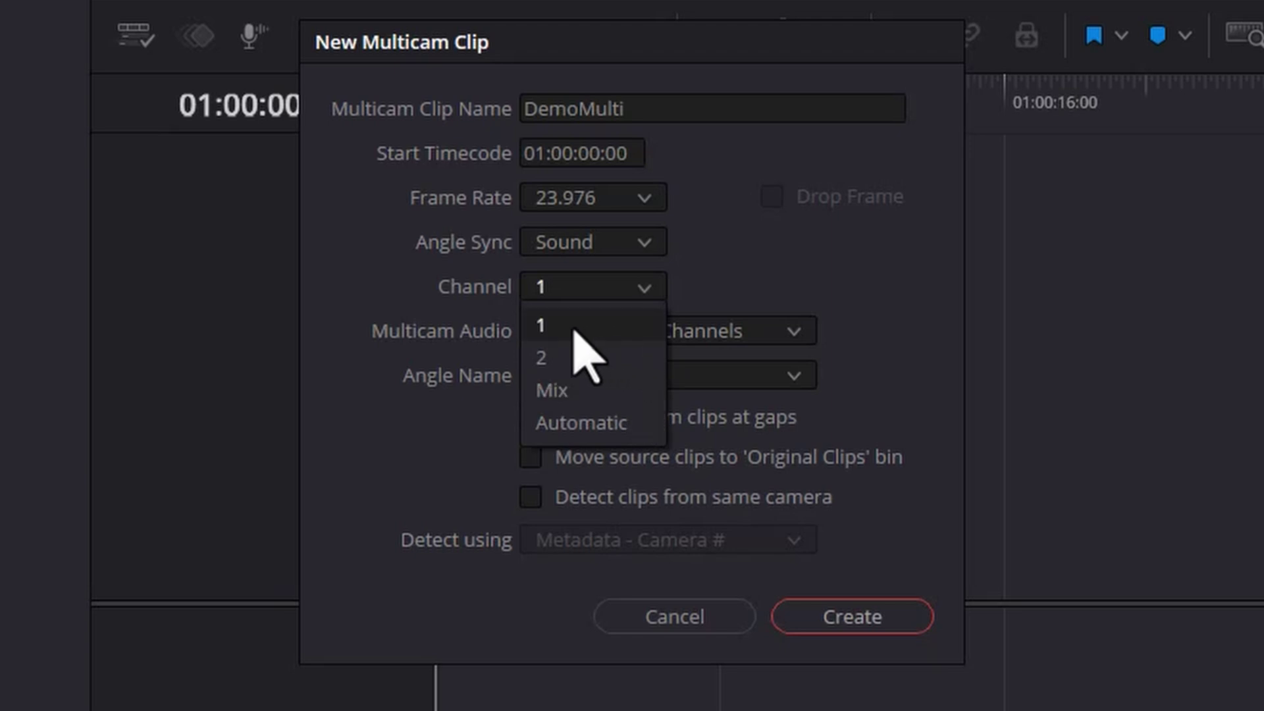
Keep sound channel 1, switch Angle Sync to Marker, then cancel the New Multicam Clip dialog
click(625, 329)
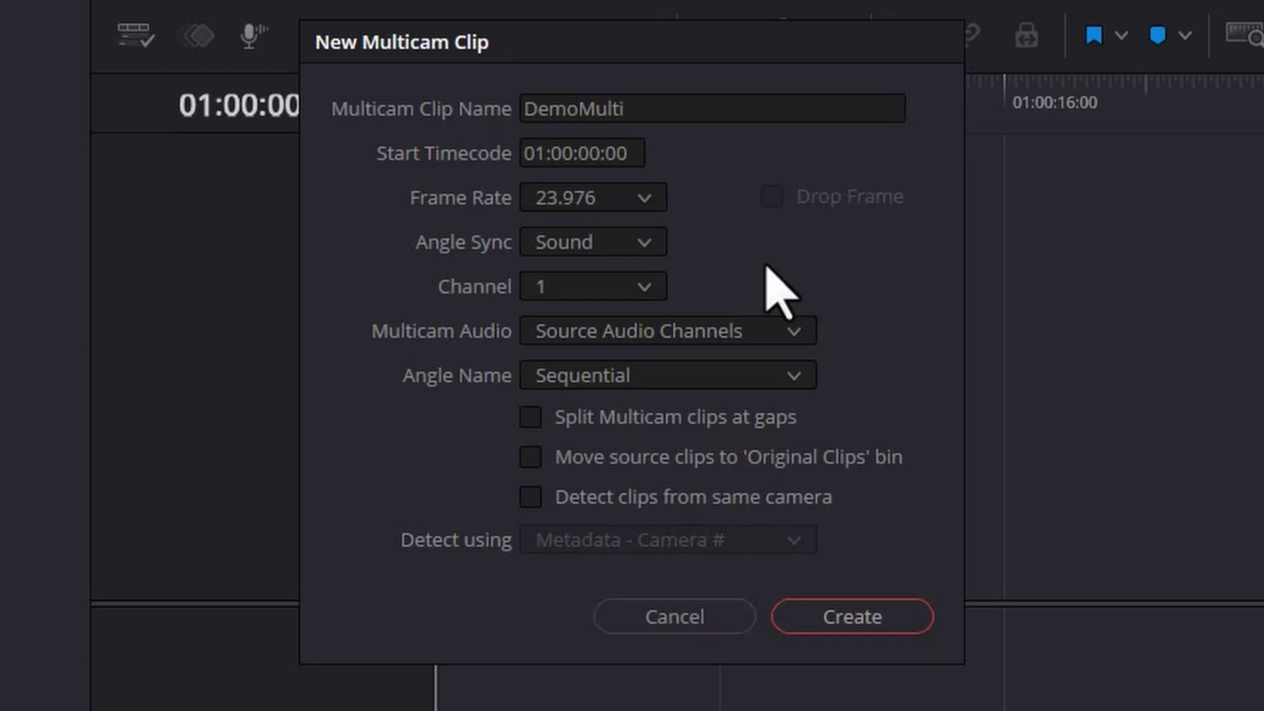
click(637, 244)
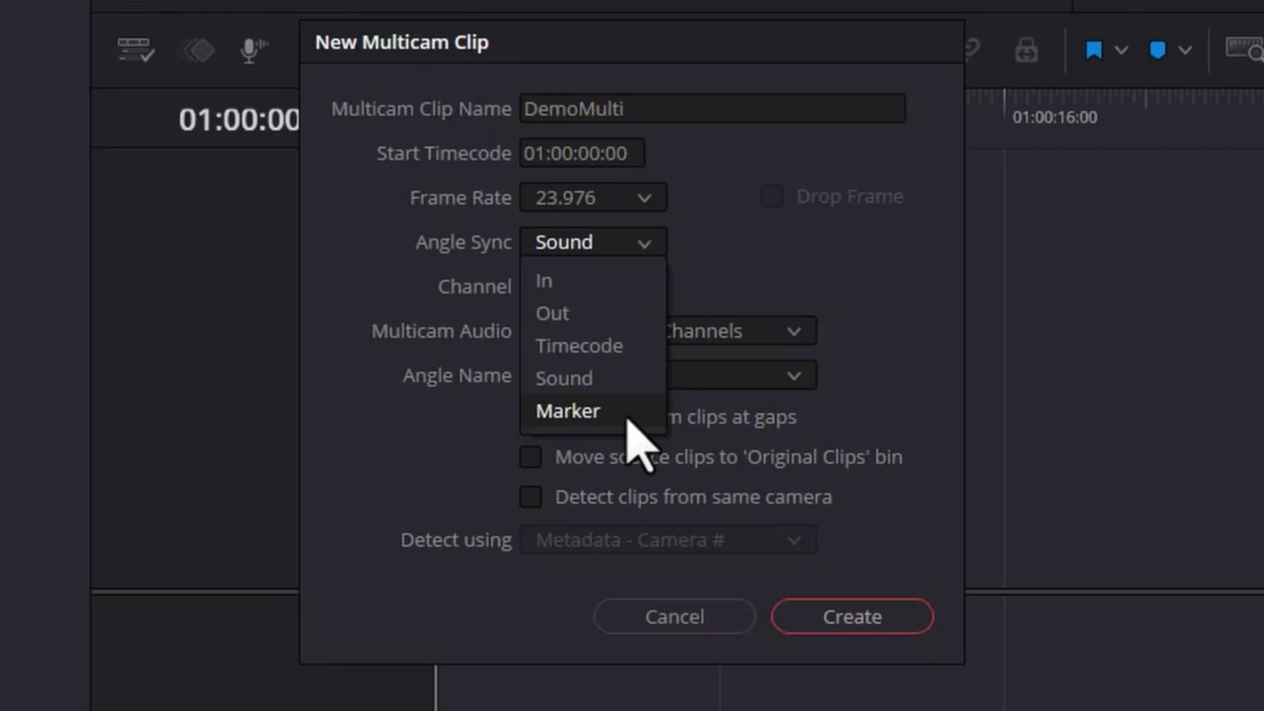
click(582, 411)
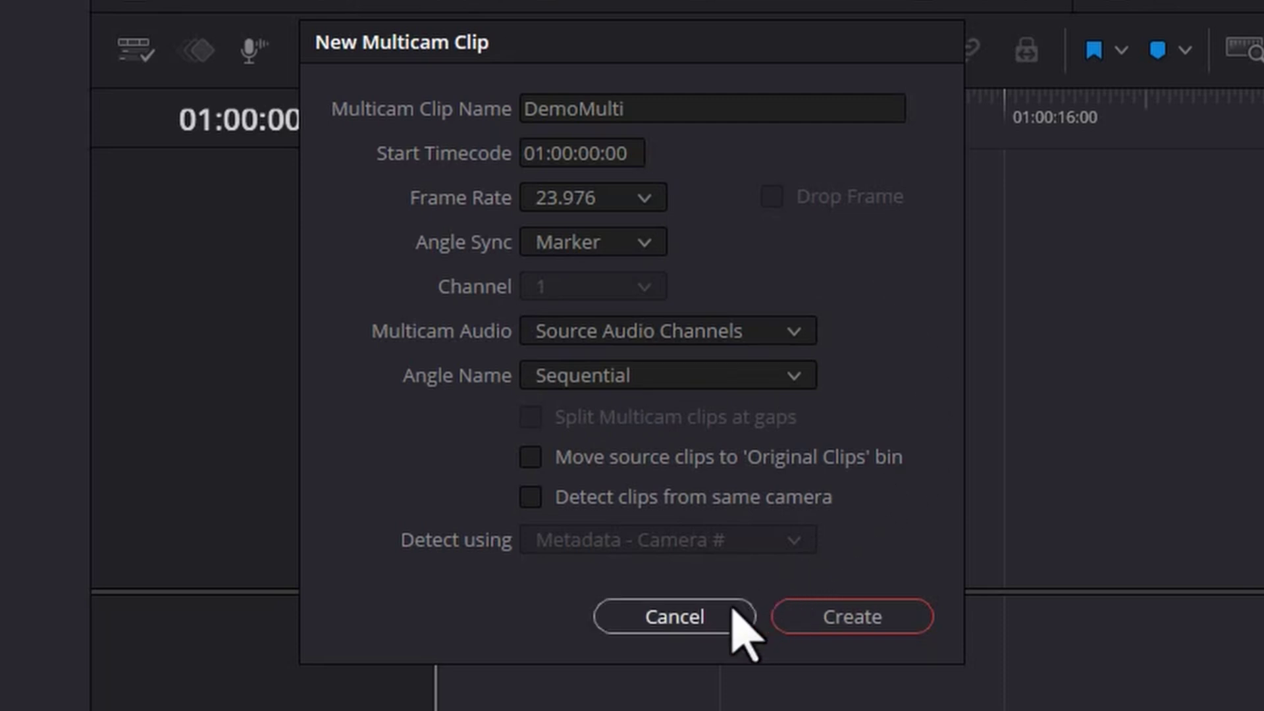
click(638, 619)
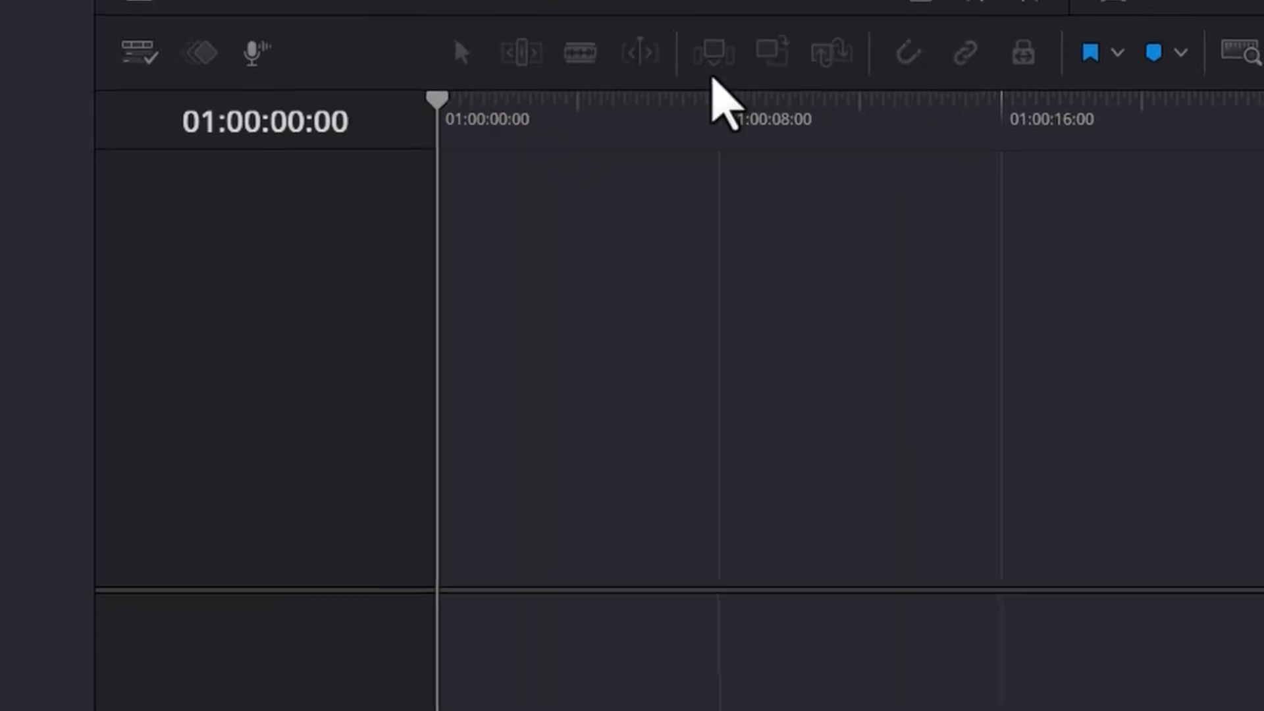
Enlarge the viewer, load C1028.MP4 and scrub toward the hand clap
drag(656, 345, 657, 486)
click(279, 119)
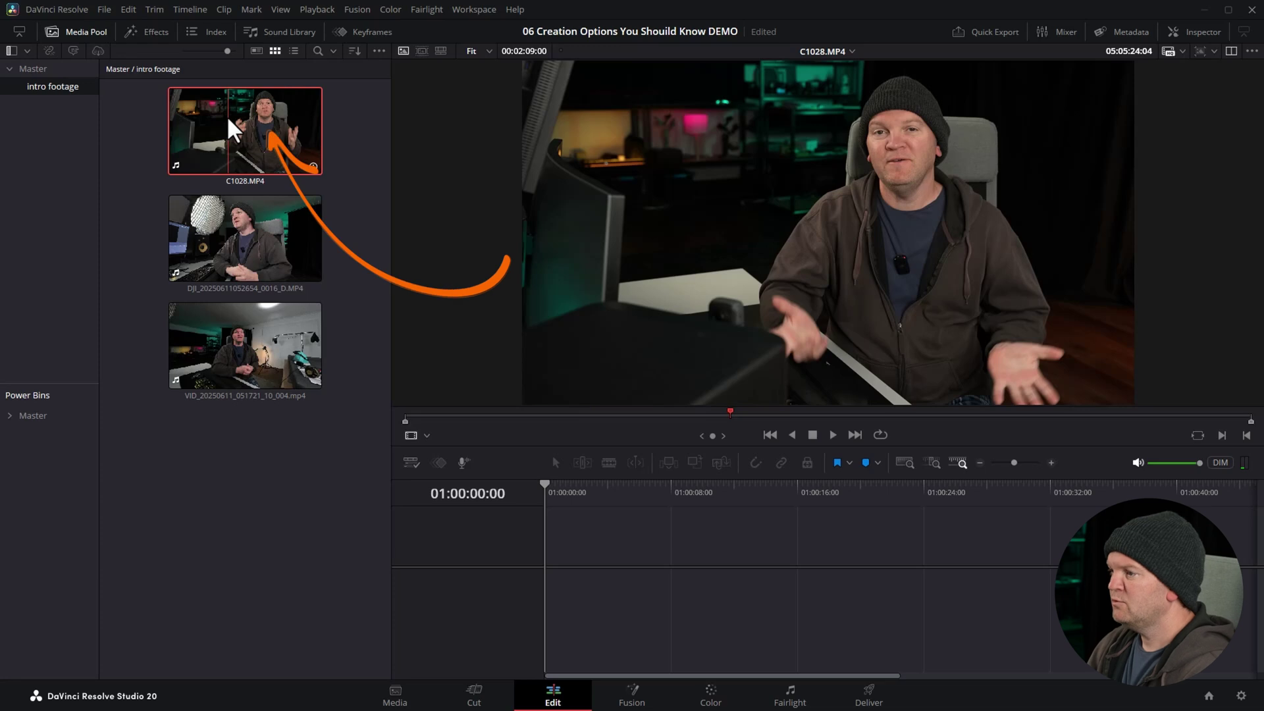
click(596, 420)
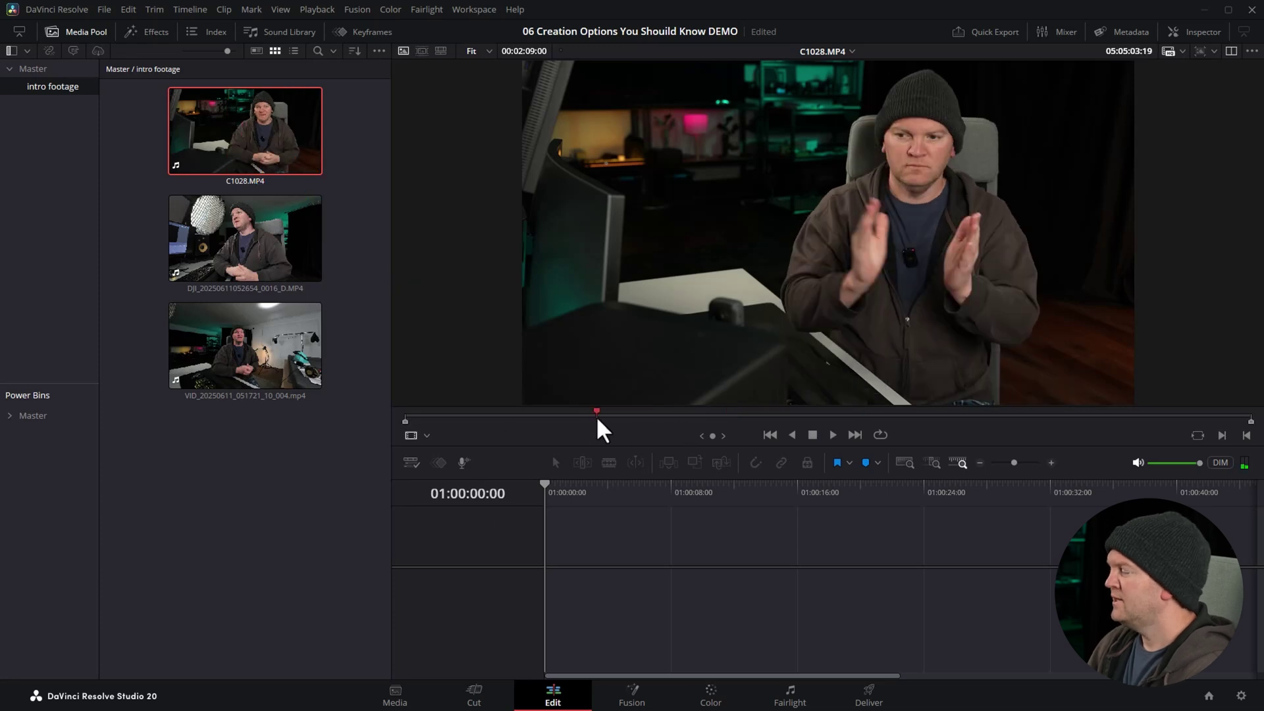
drag(596, 420, 605, 420)
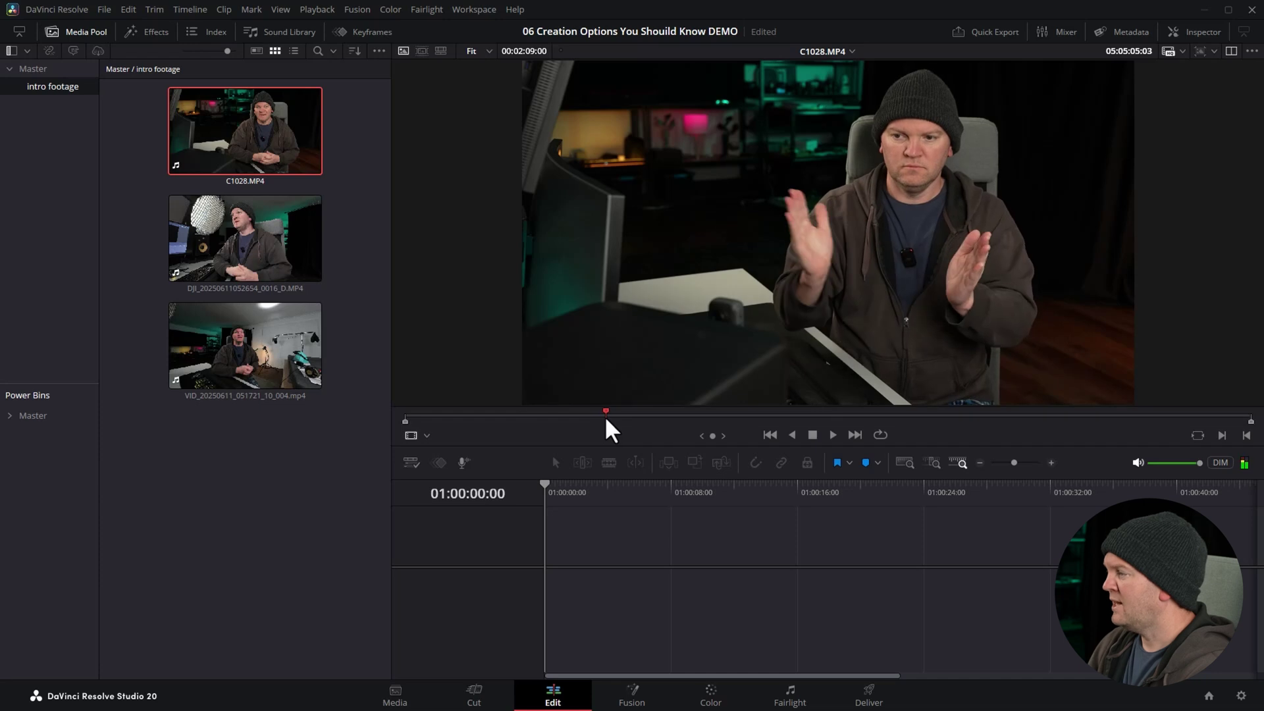
drag(606, 419, 705, 417)
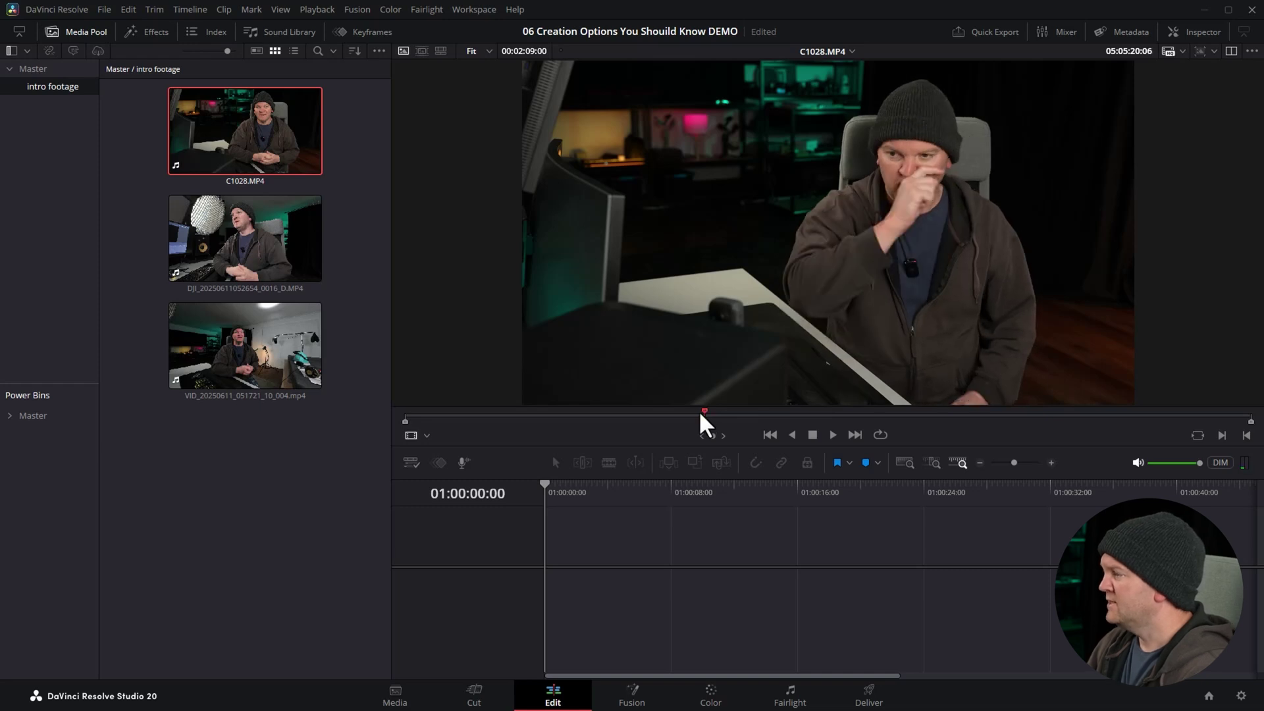
Step frame by frame to the clap and add a marker at 05:05:20:06
key(Left)
key(Left)
key(Left)
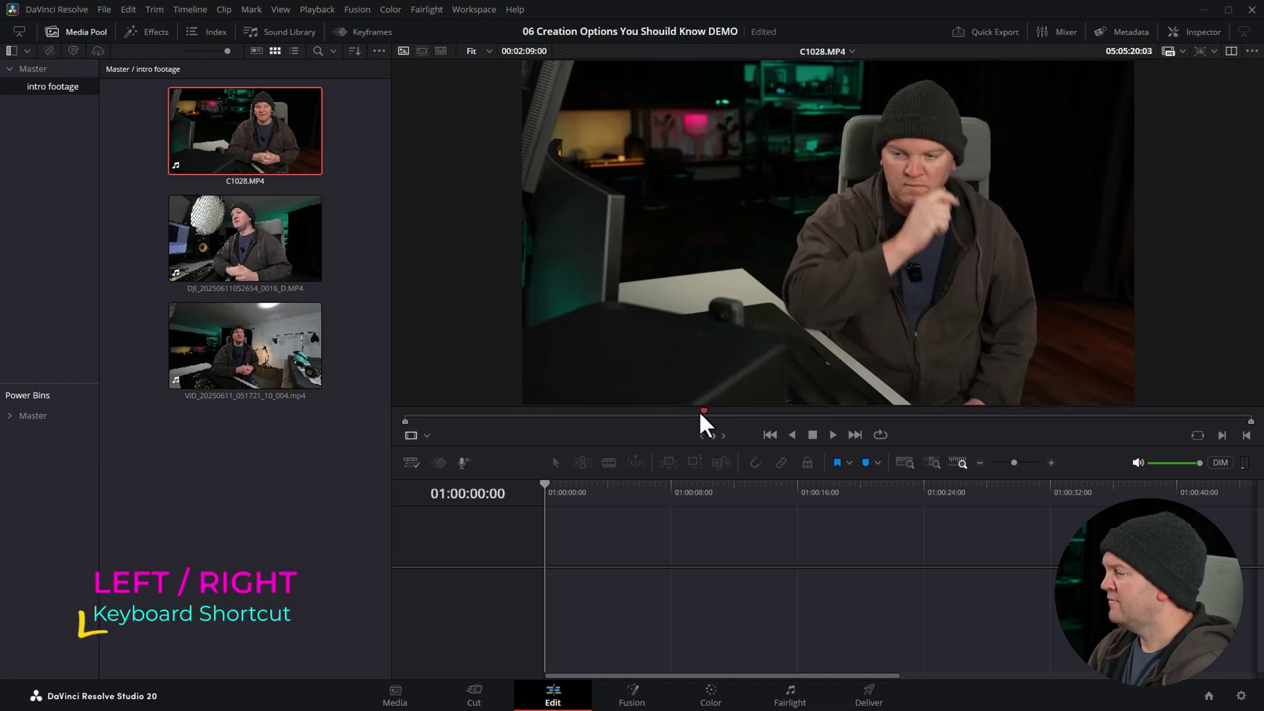
key(Right)
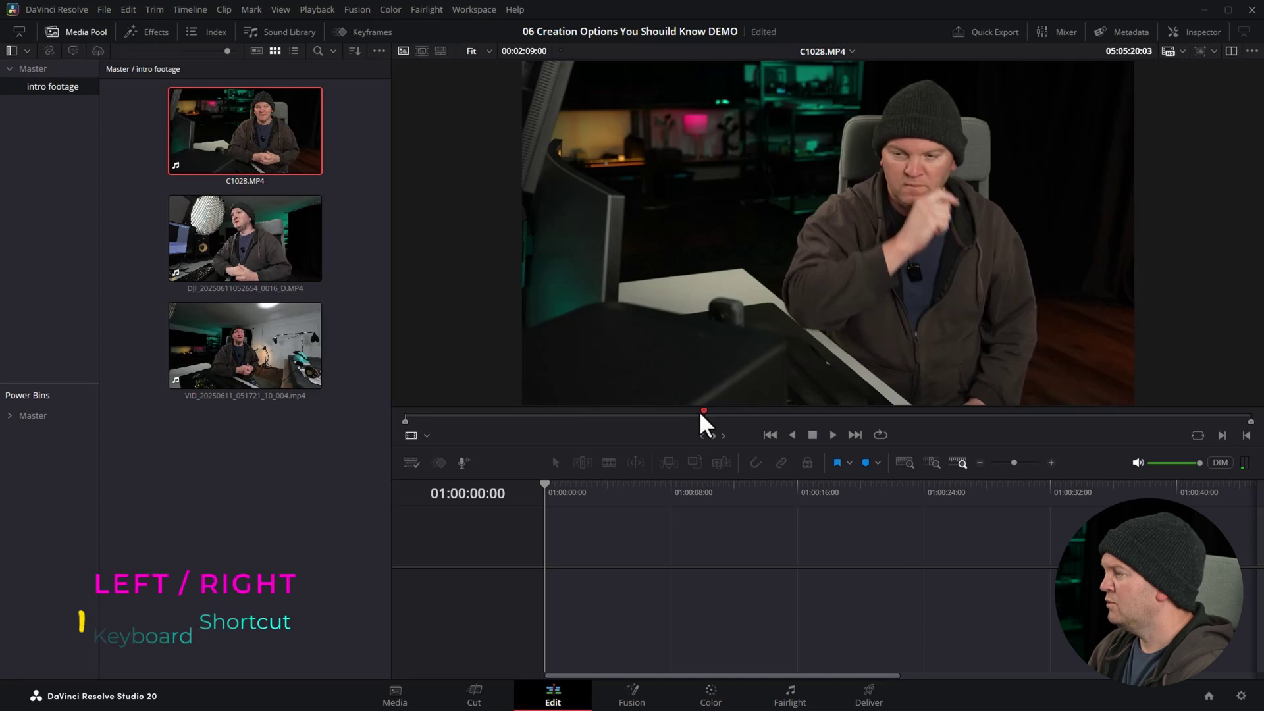
key(Right)
key(Right)
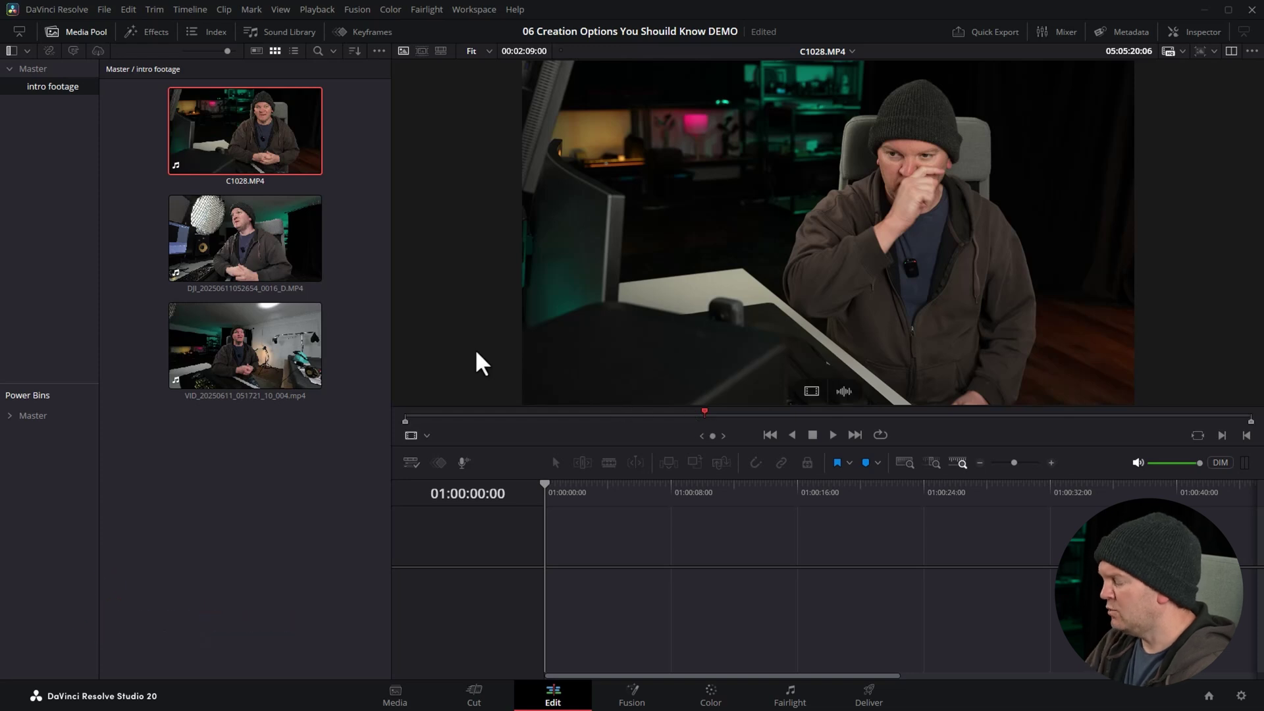
key(m)
drag(680, 415, 620, 412)
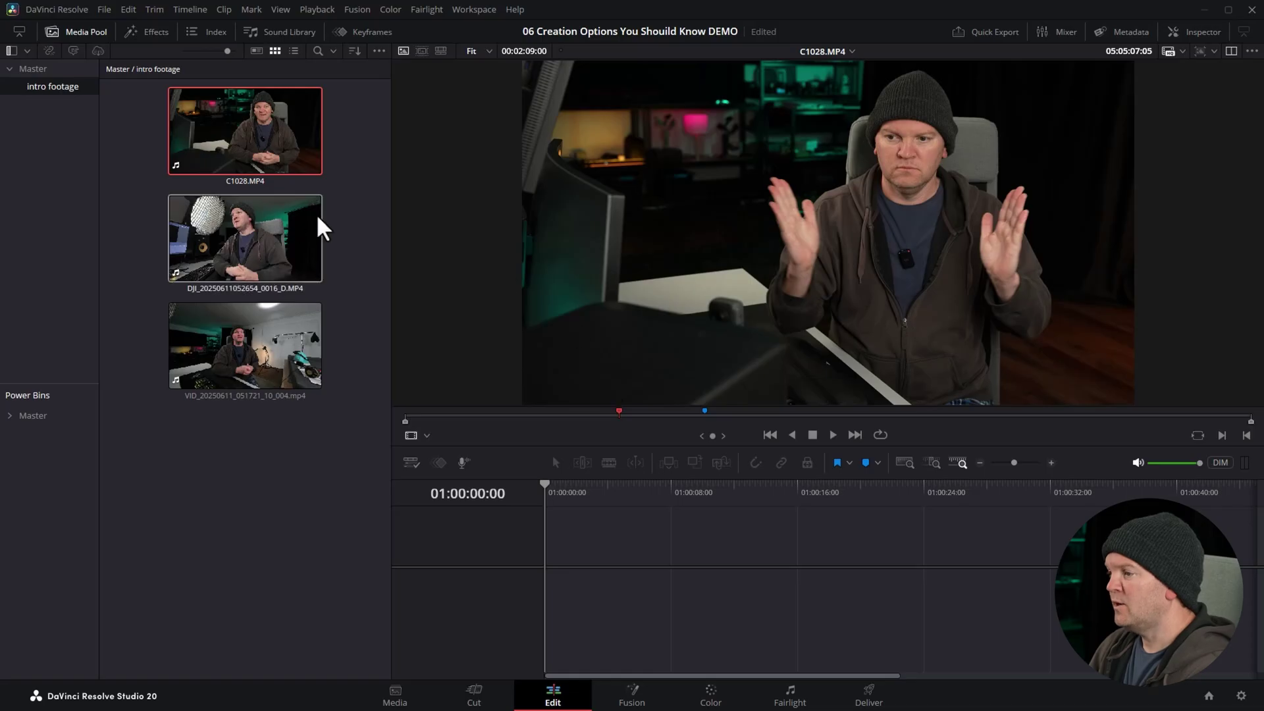
Mark the clap frame in the DJI clip and locate the clap in the VID clip
click(235, 225)
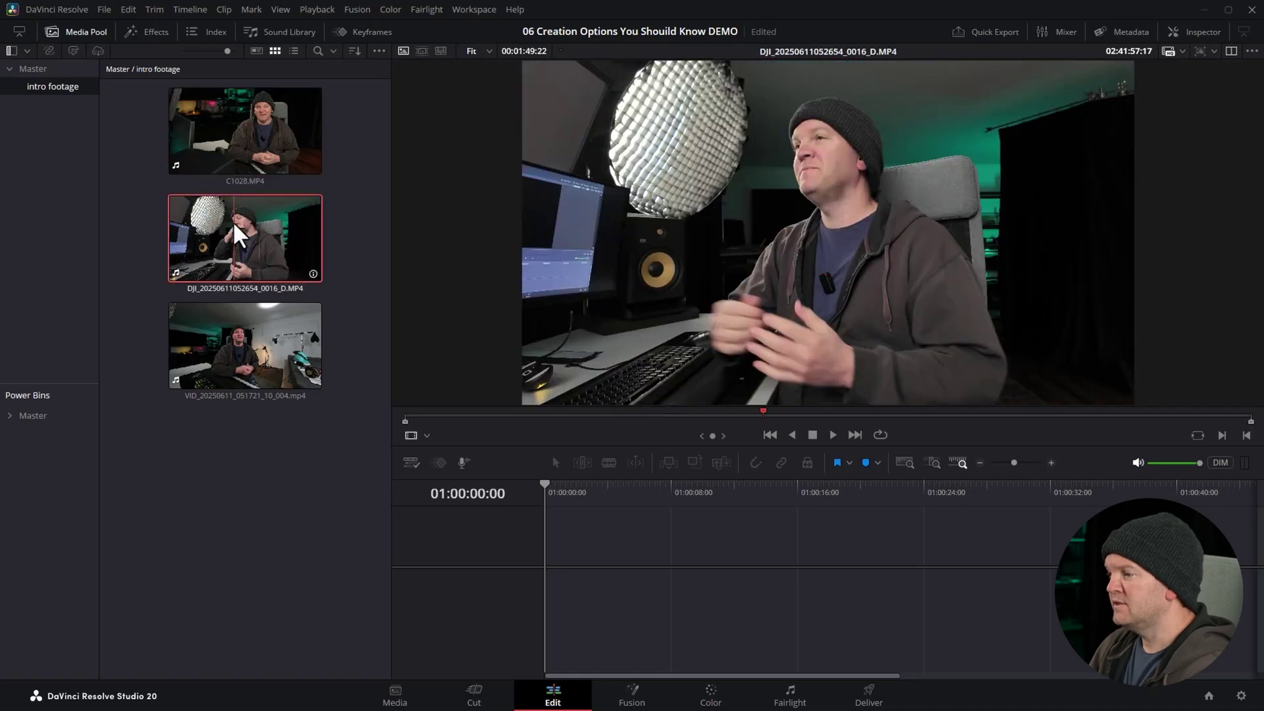
drag(648, 413, 728, 422)
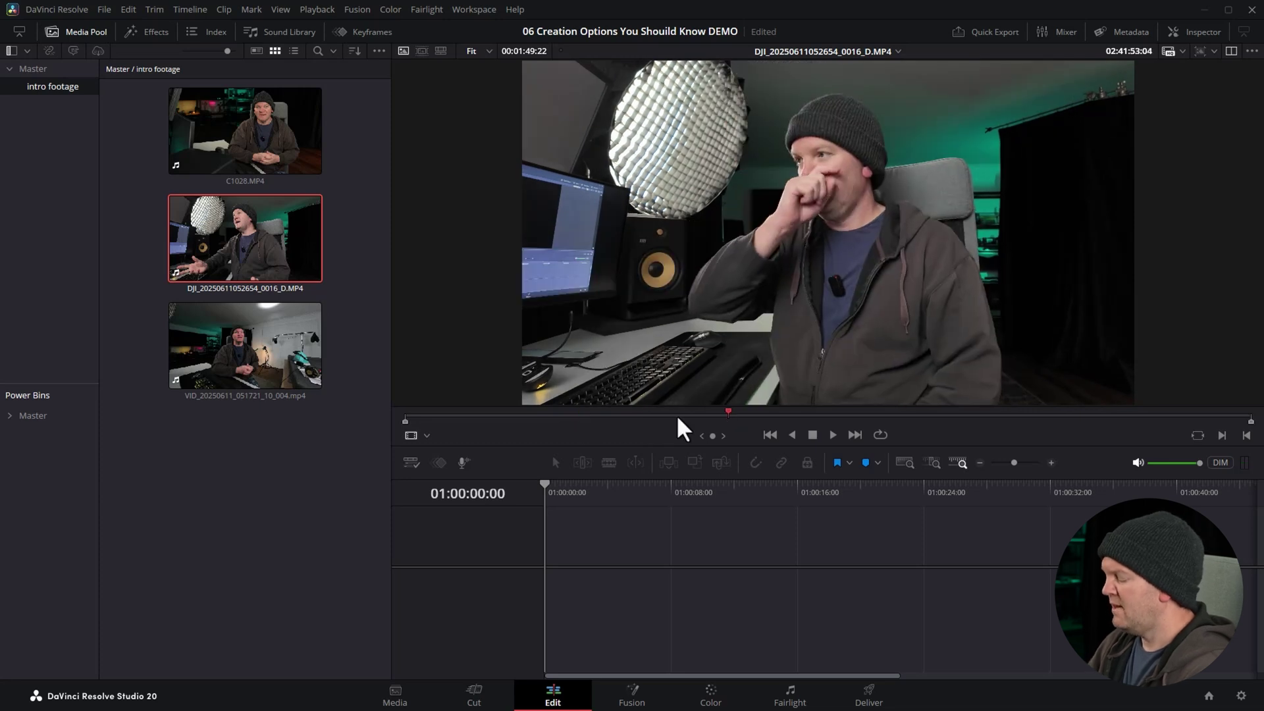
key(m)
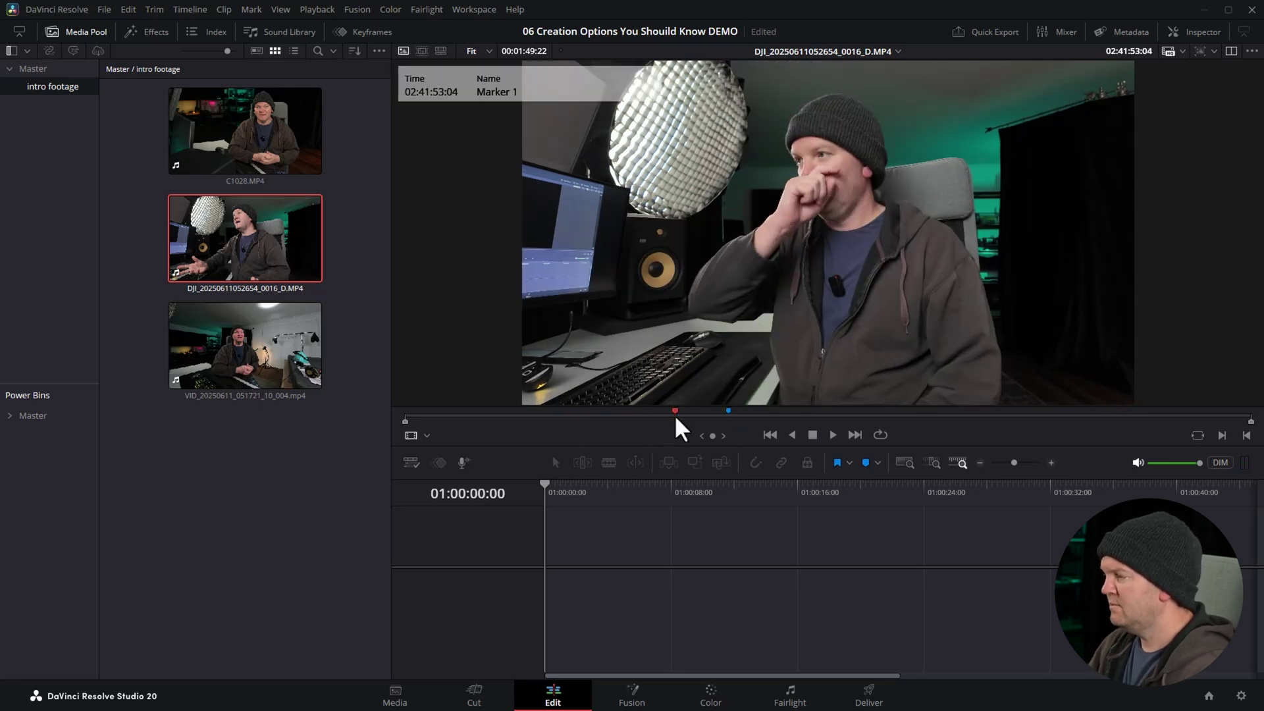
click(226, 340)
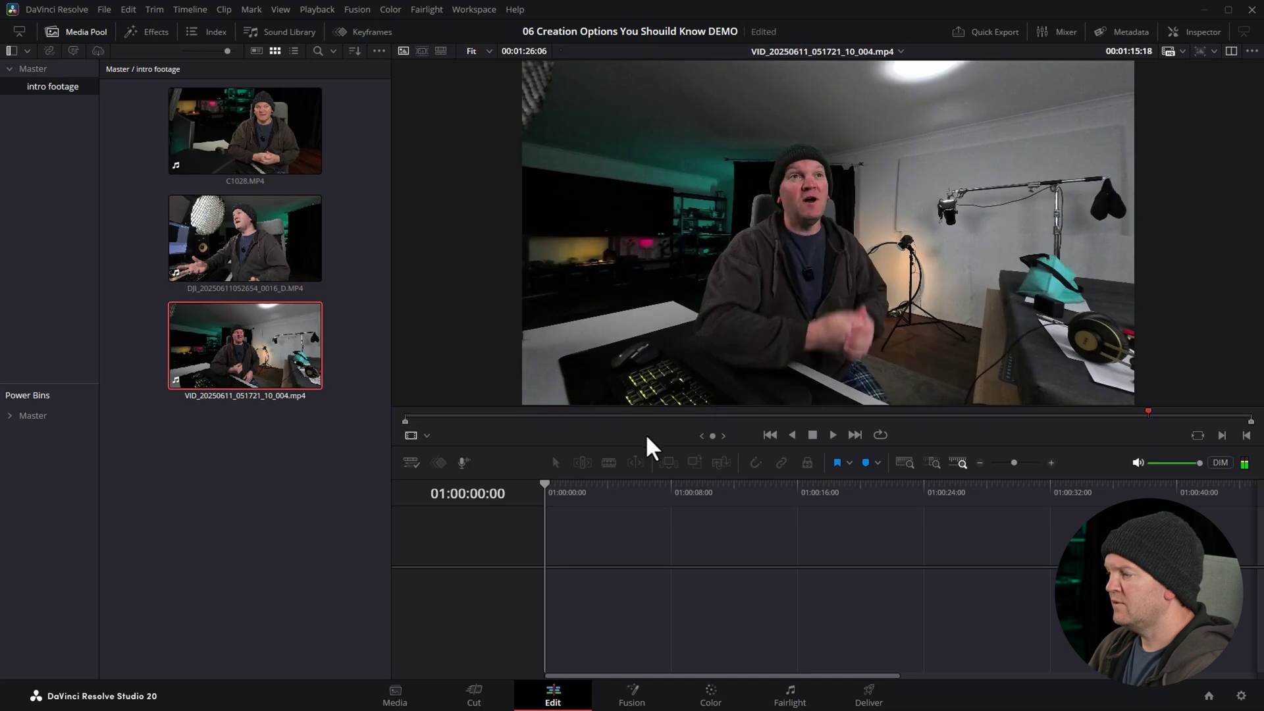
click(634, 416)
click(549, 416)
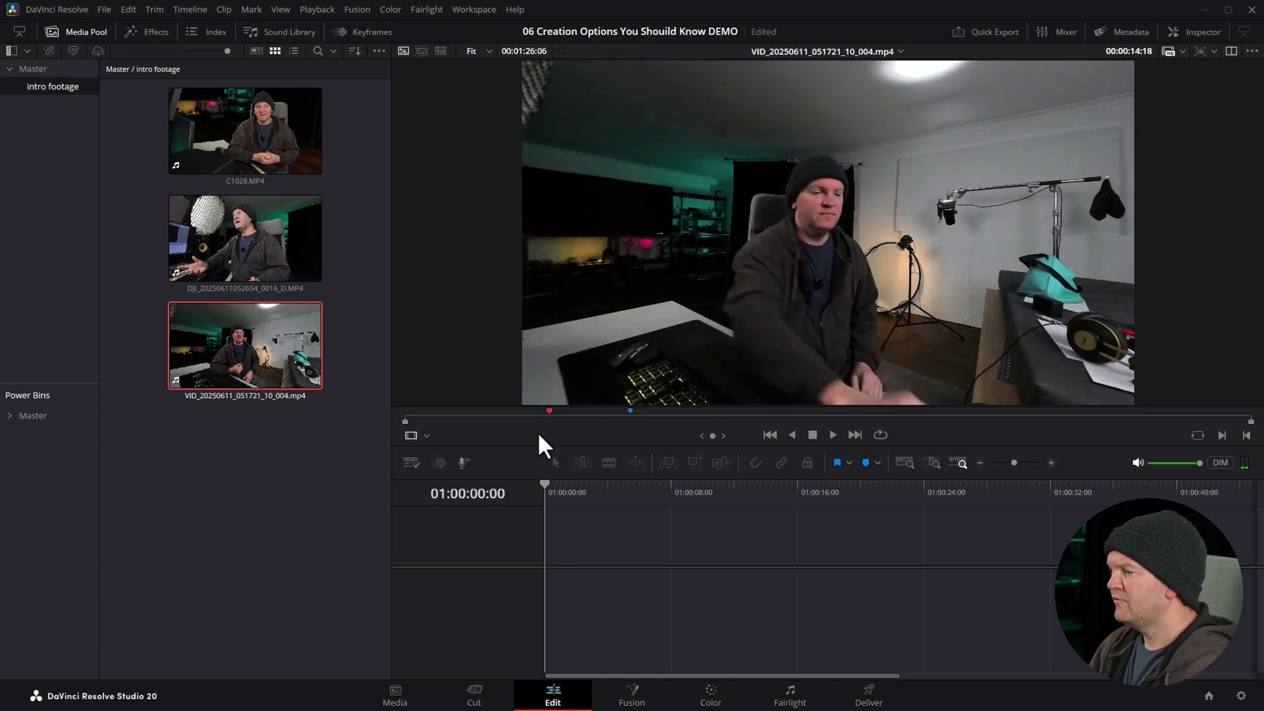
Create the DemoMult multicam clip from all three clips with Angle Sync set to Marker
drag(367, 434, 171, 106)
right_click(252, 139)
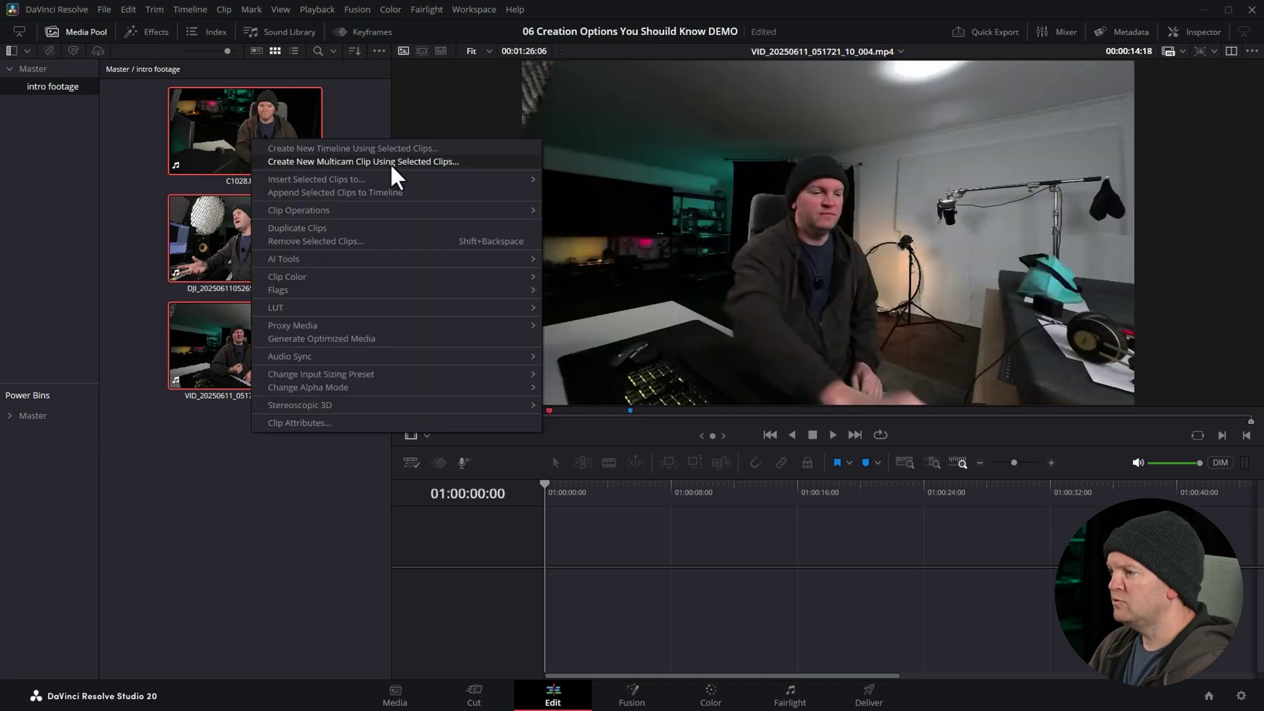
click(505, 161)
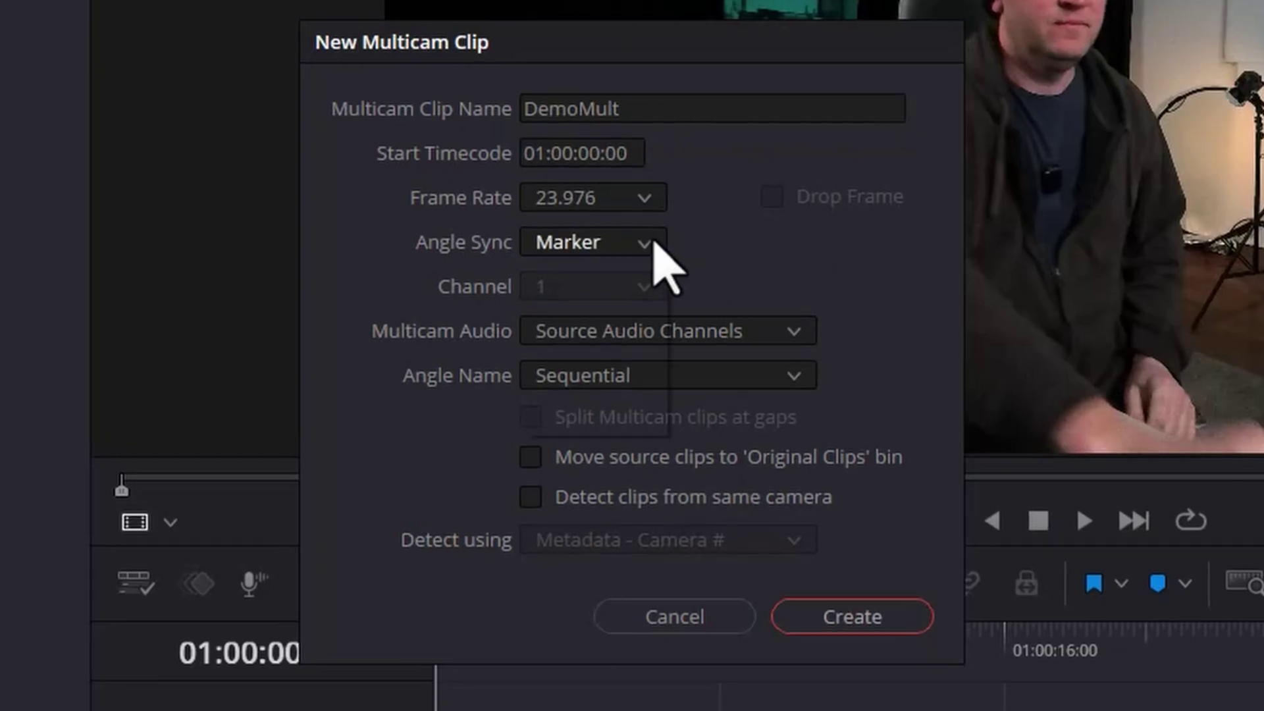
click(640, 312)
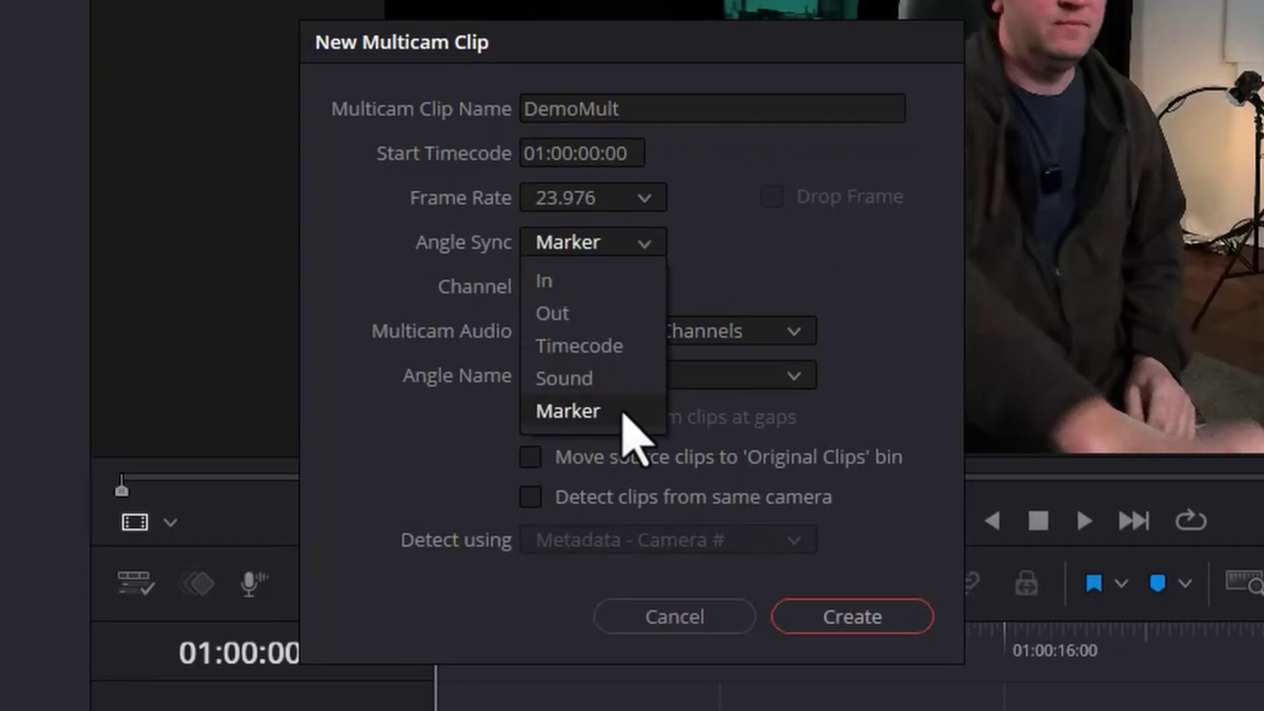
click(622, 413)
click(877, 616)
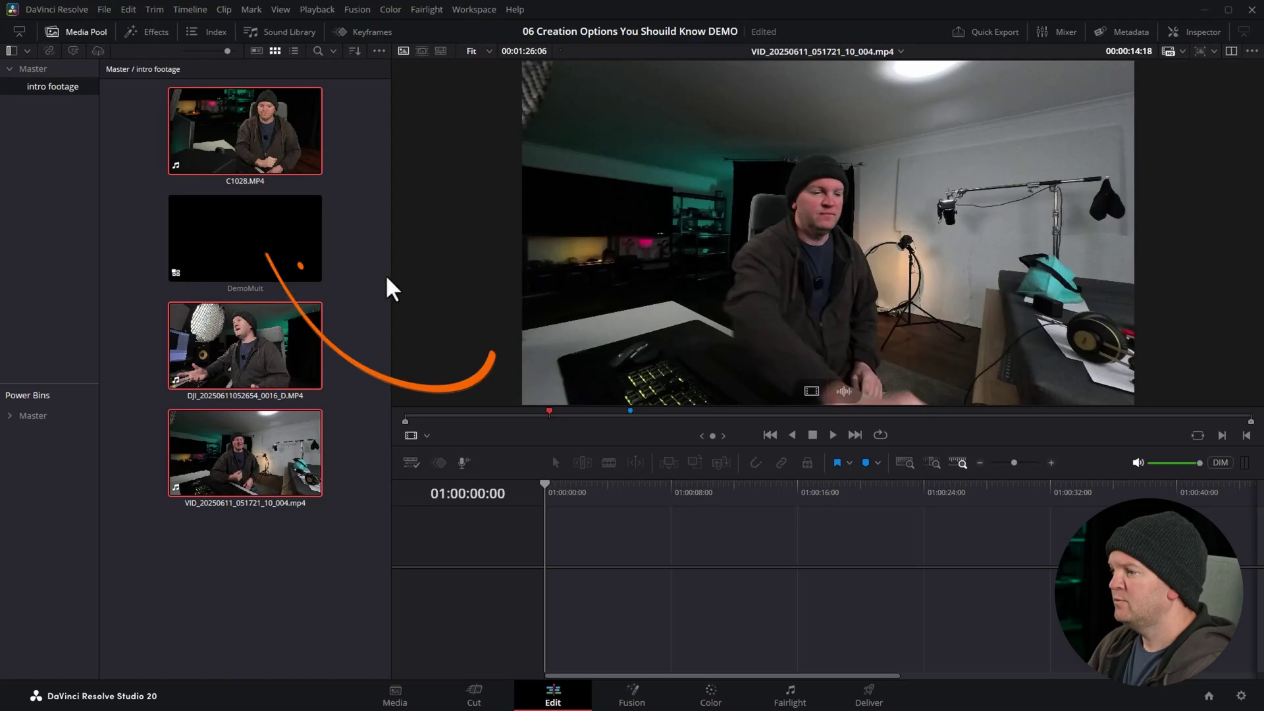
Load DemoMult in the source viewer and scrub through its synced angles
double_click(301, 248)
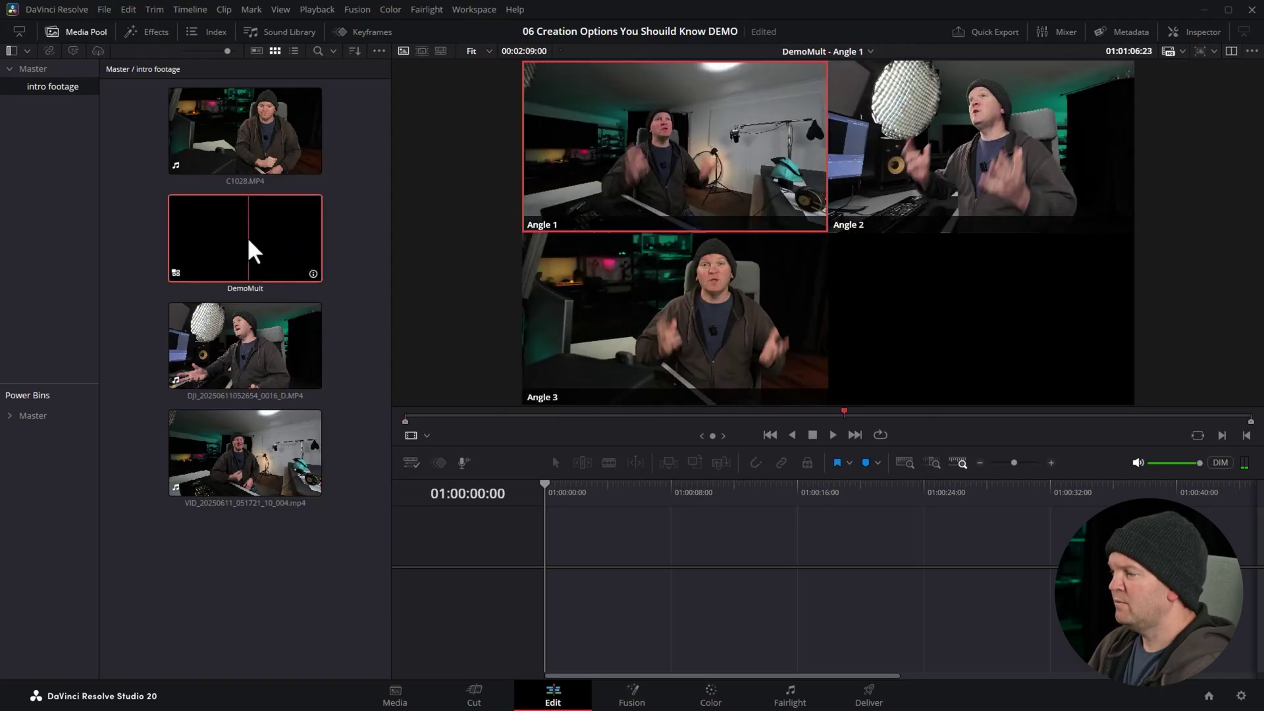
drag(510, 419, 549, 419)
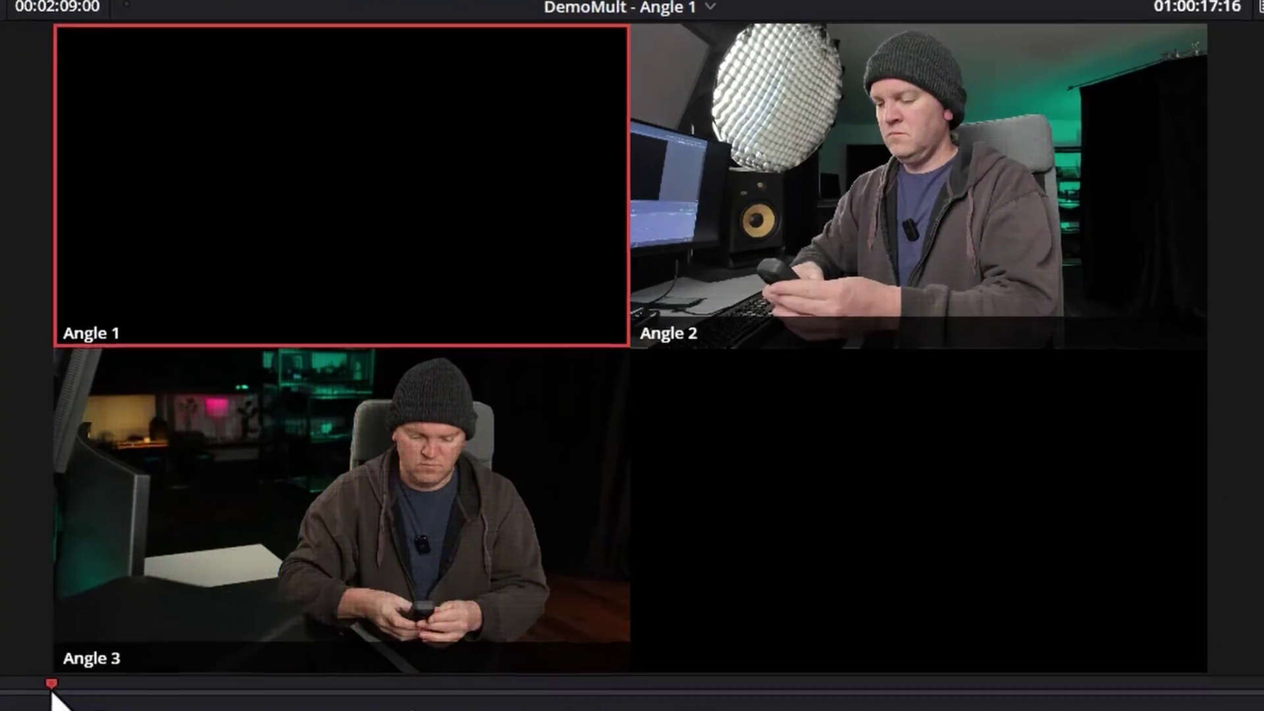
drag(133, 694, 396, 696)
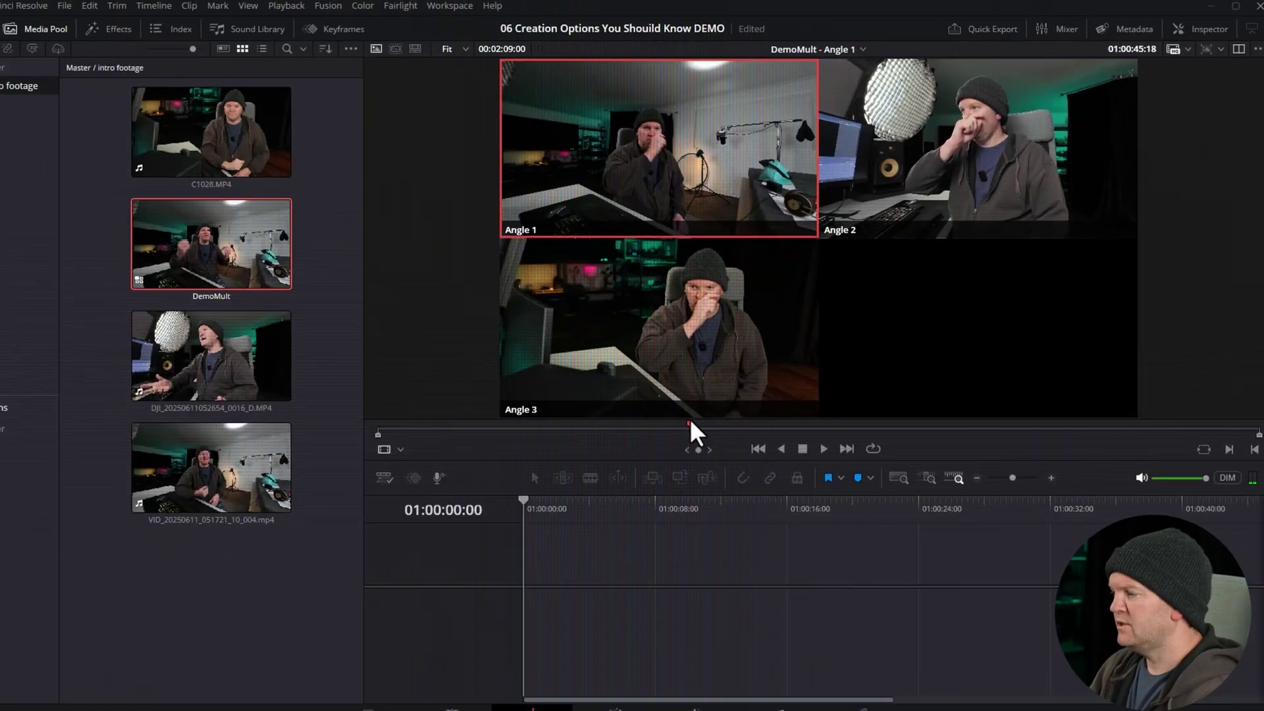
Create Timeline 1 from the DemoMult multicam clip
right_click(237, 250)
click(297, 243)
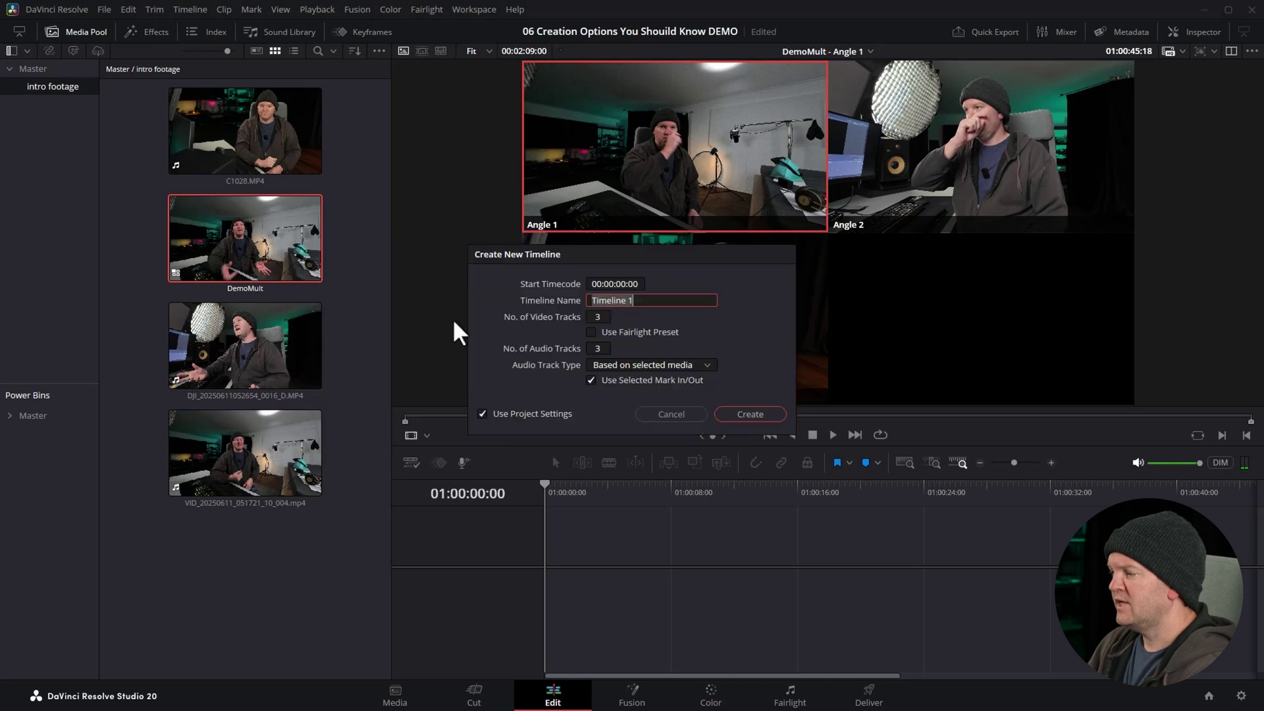
click(744, 416)
Switch the viewer to Multicam, cut to another angle, then select the three camera clips
click(415, 304)
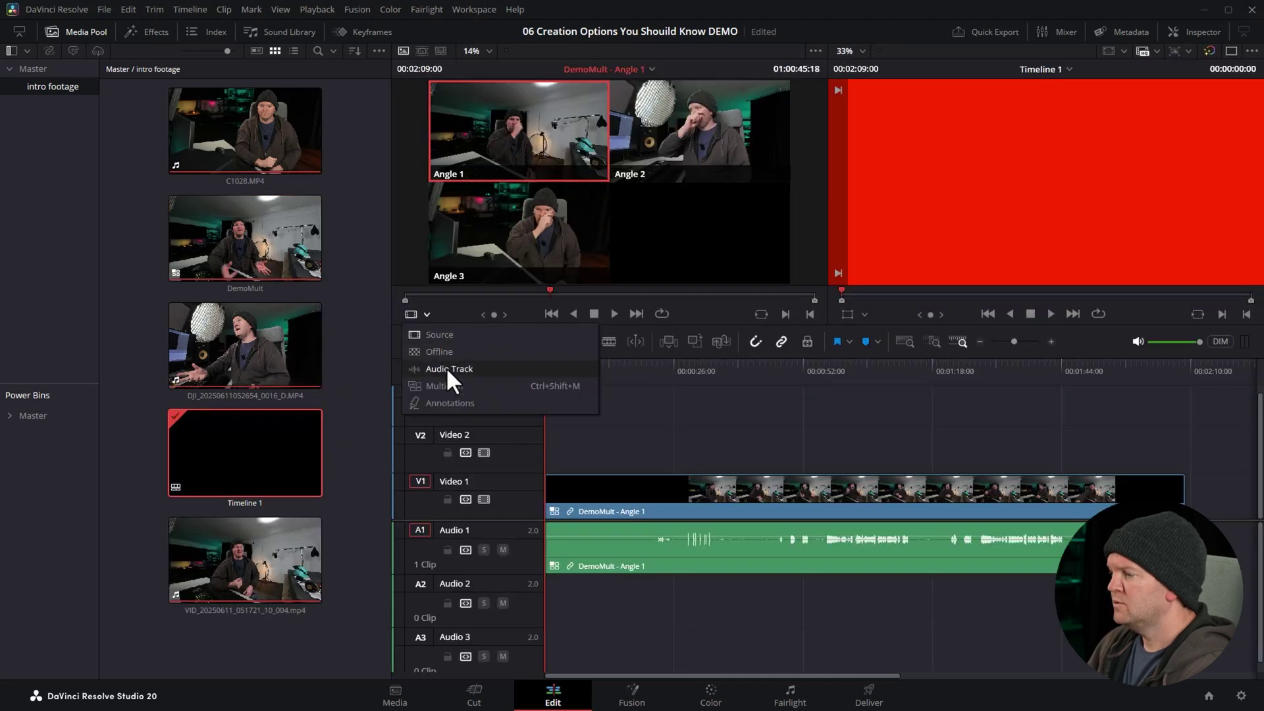
click(452, 381)
click(682, 363)
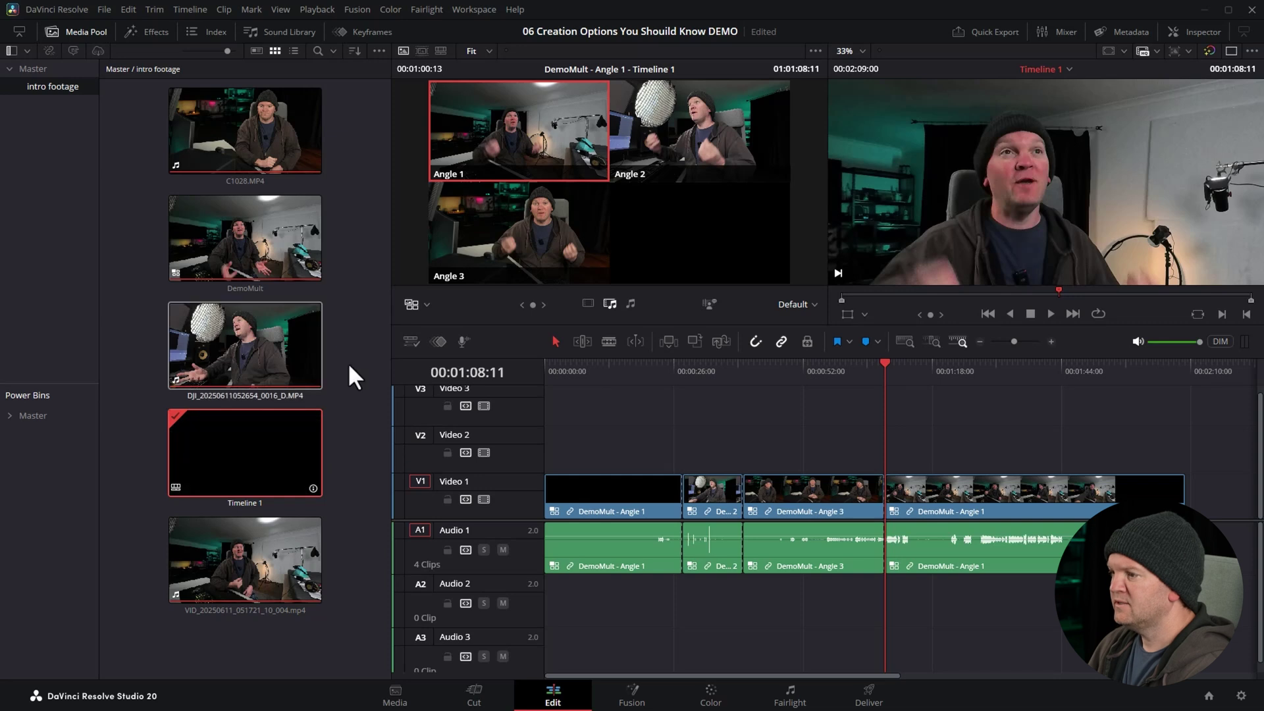
double_click(227, 228)
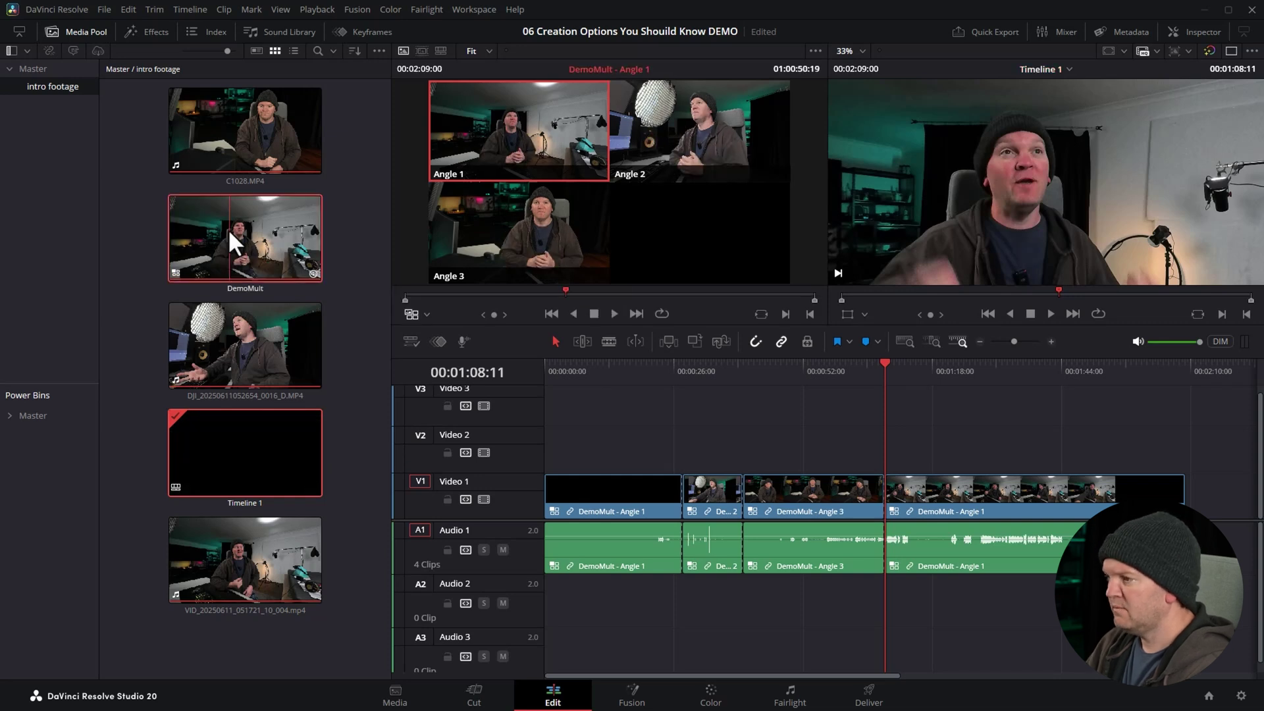
drag(353, 451, 135, 113)
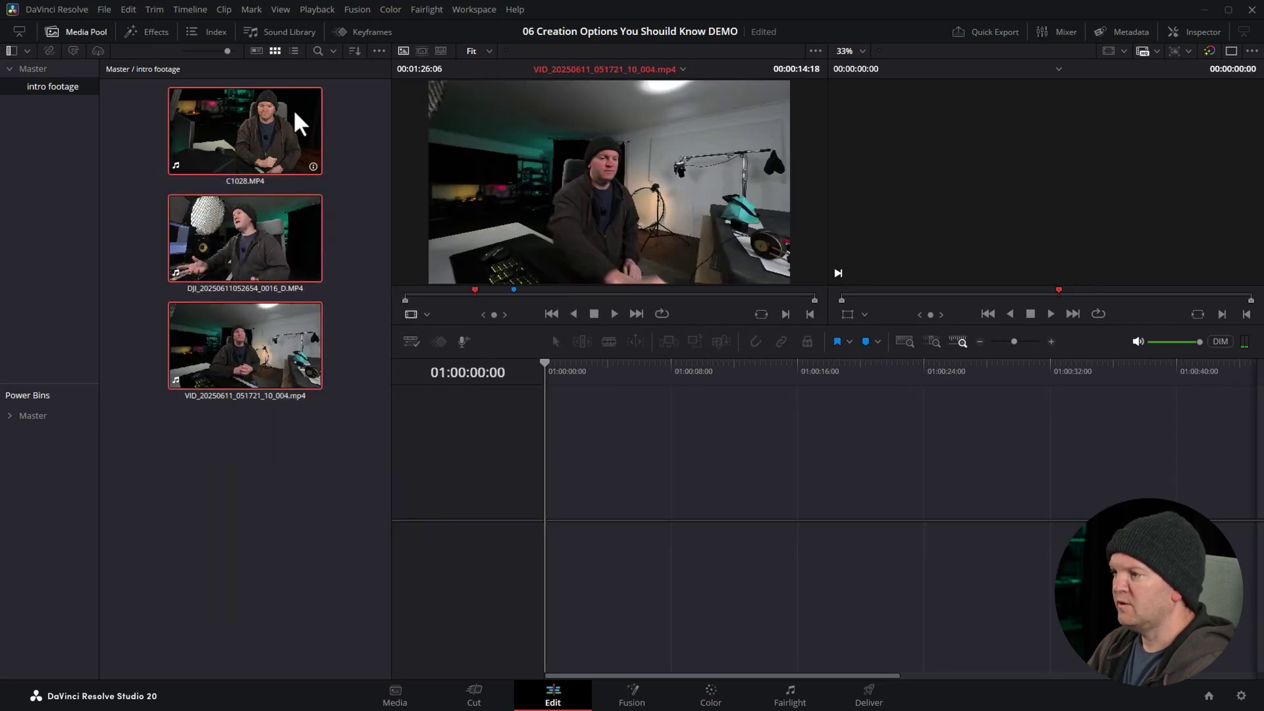
Start the C1028 Multicam clip from the three clips with Marker sync, leaving Angle Name unchanged
right_click(294, 109)
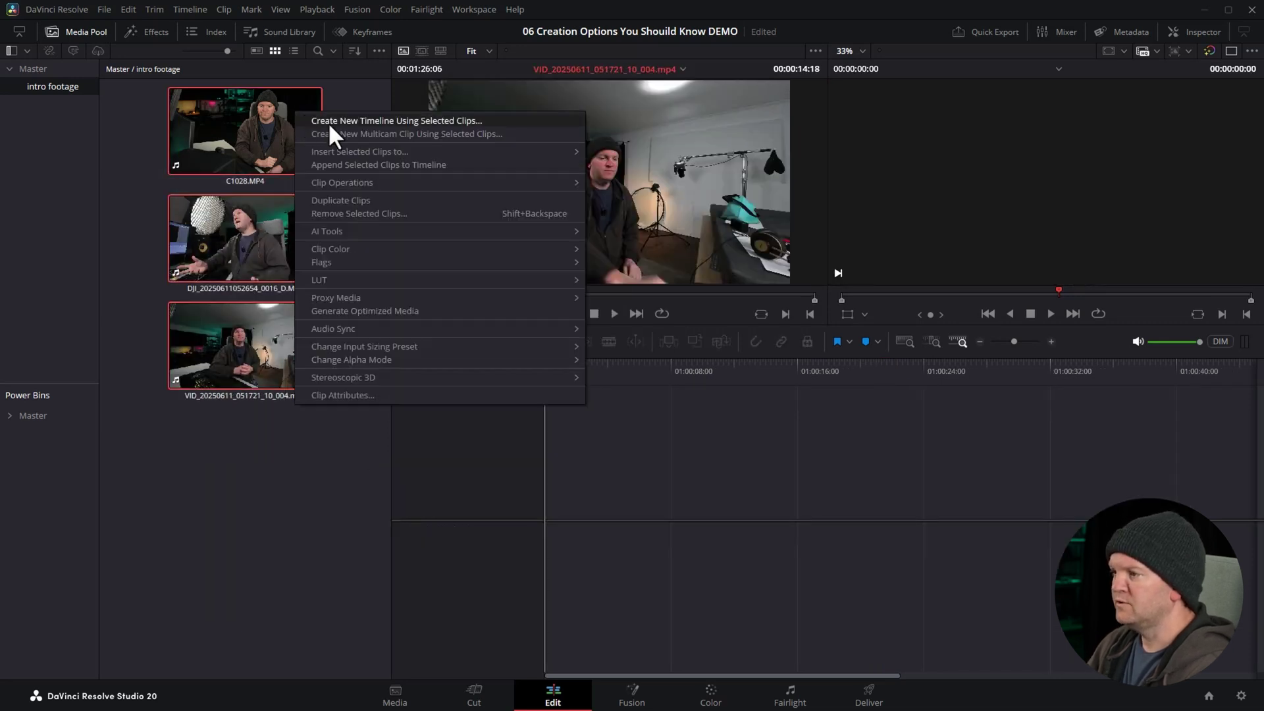
click(355, 133)
click(612, 310)
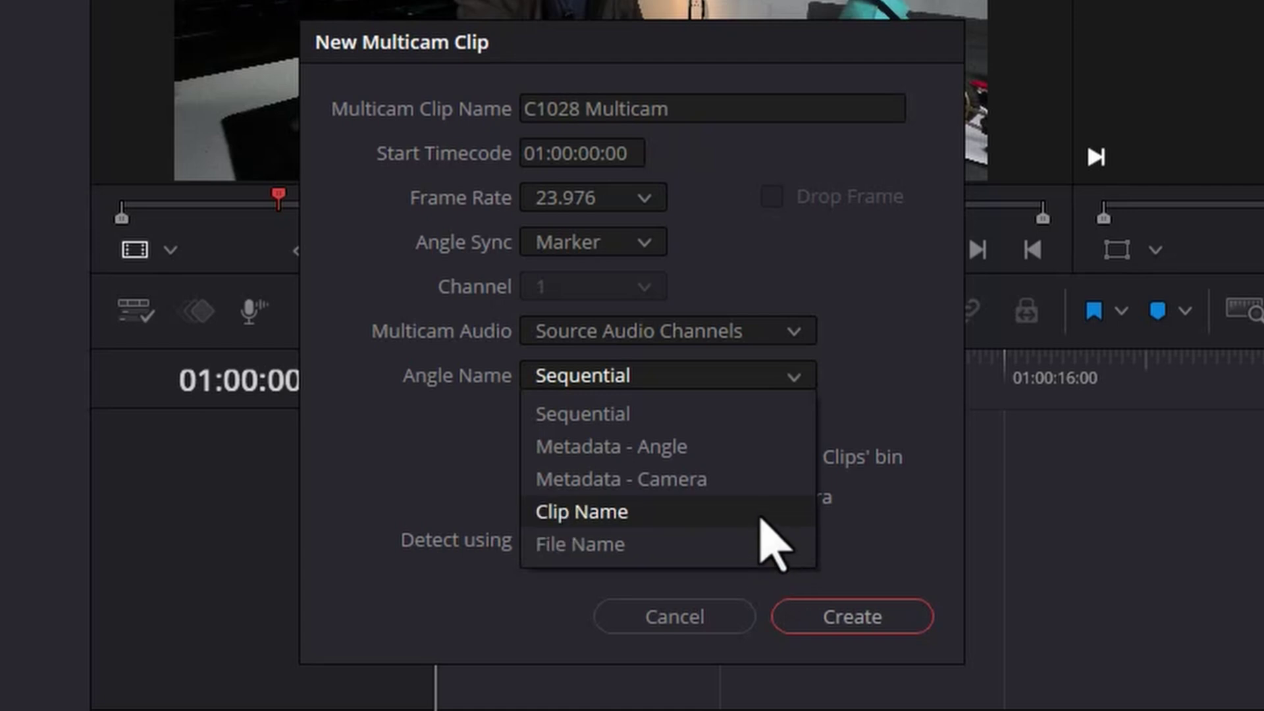
click(941, 596)
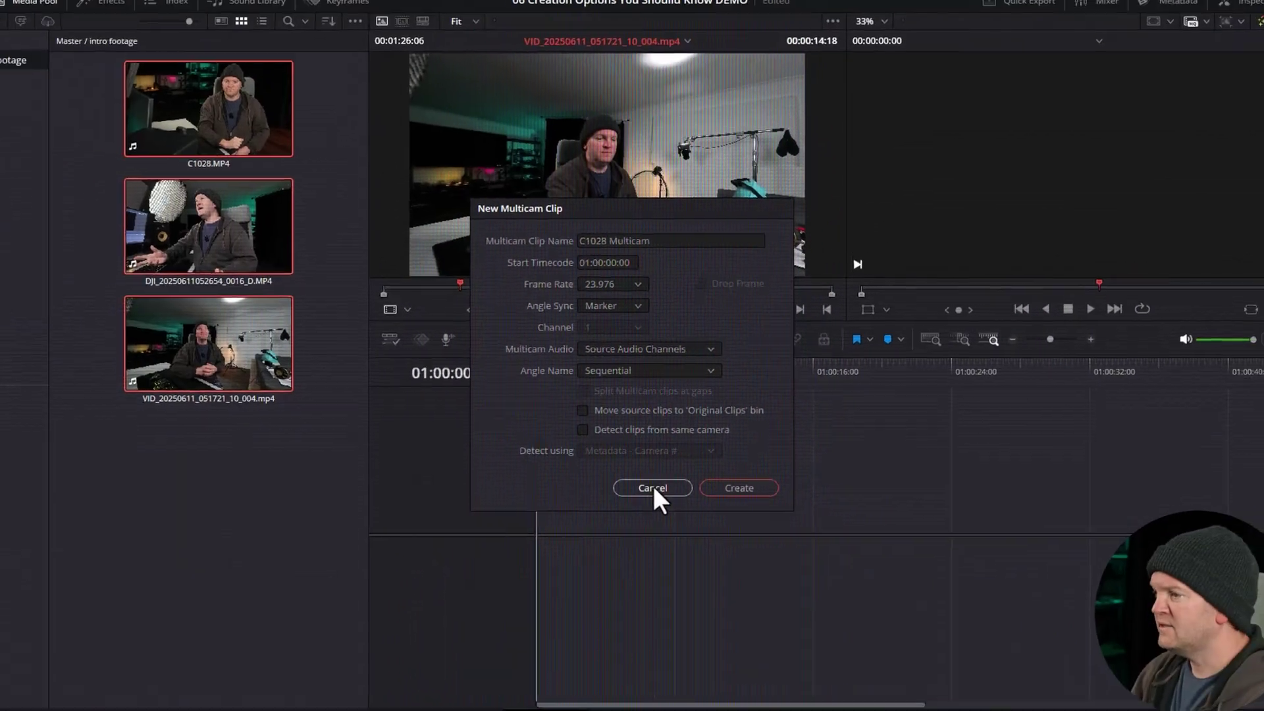
click(674, 616)
click(247, 181)
click(230, 182)
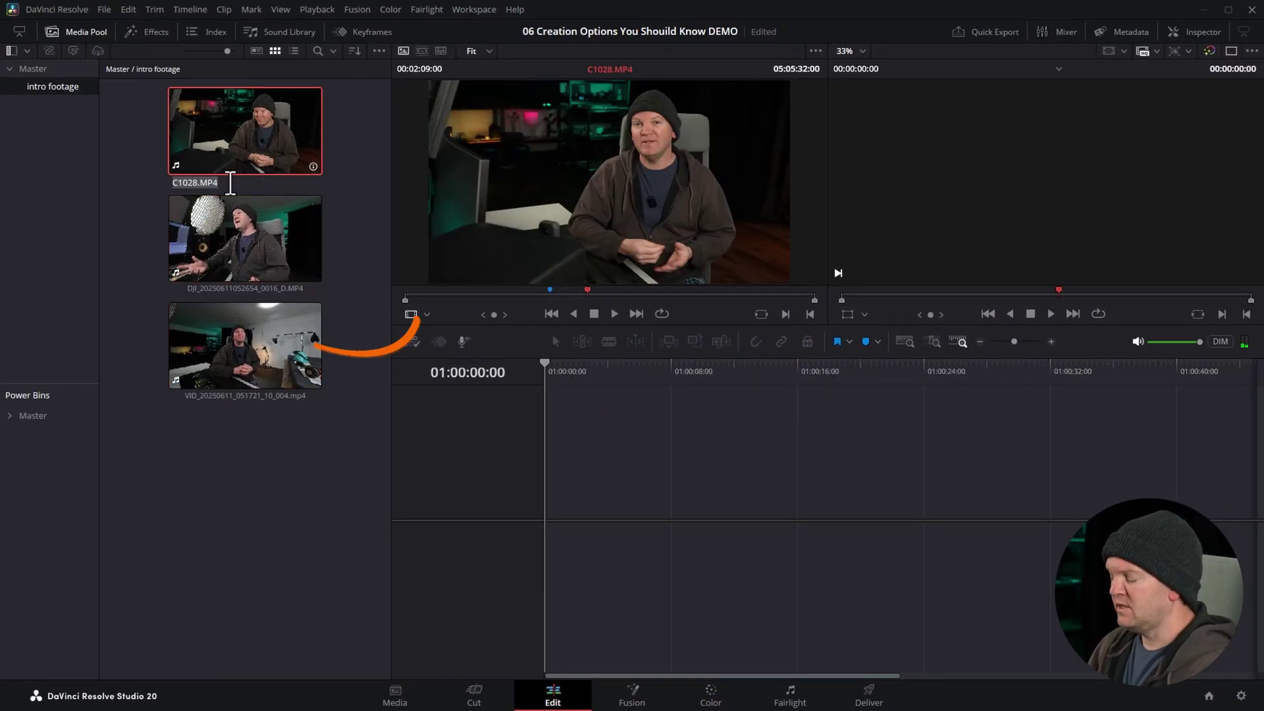
text(A Camera)
click(296, 311)
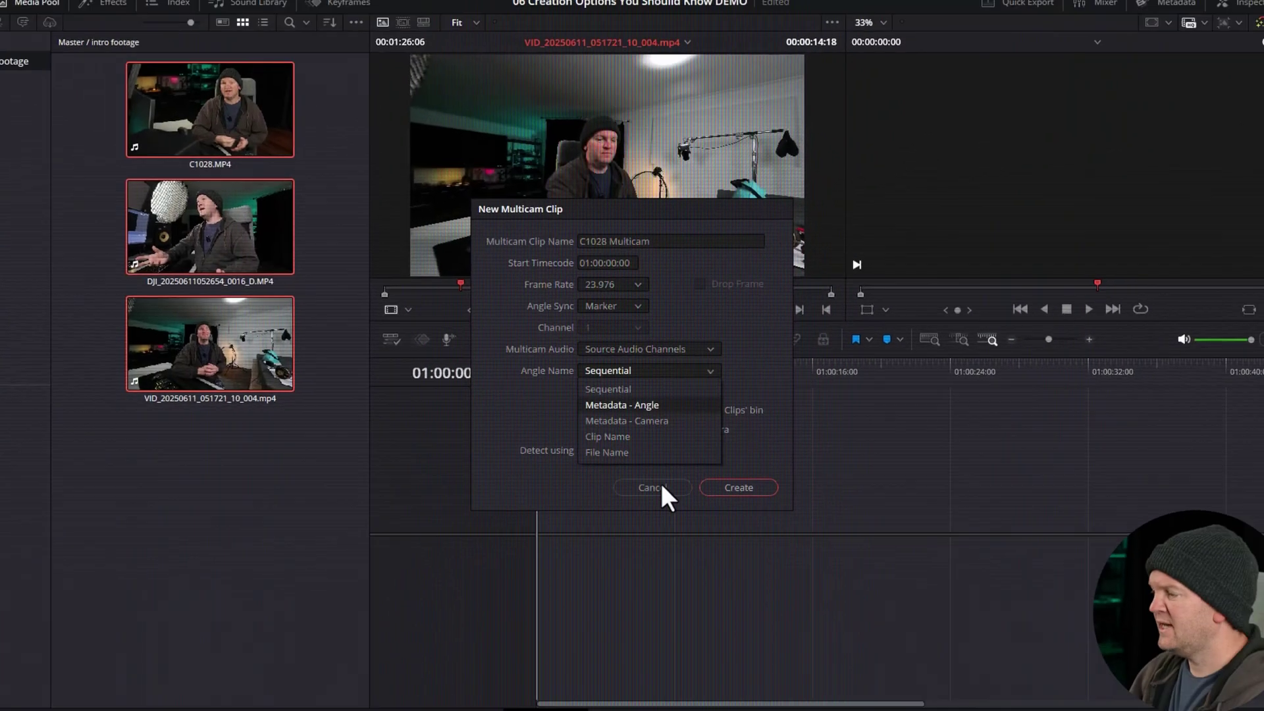
click(718, 599)
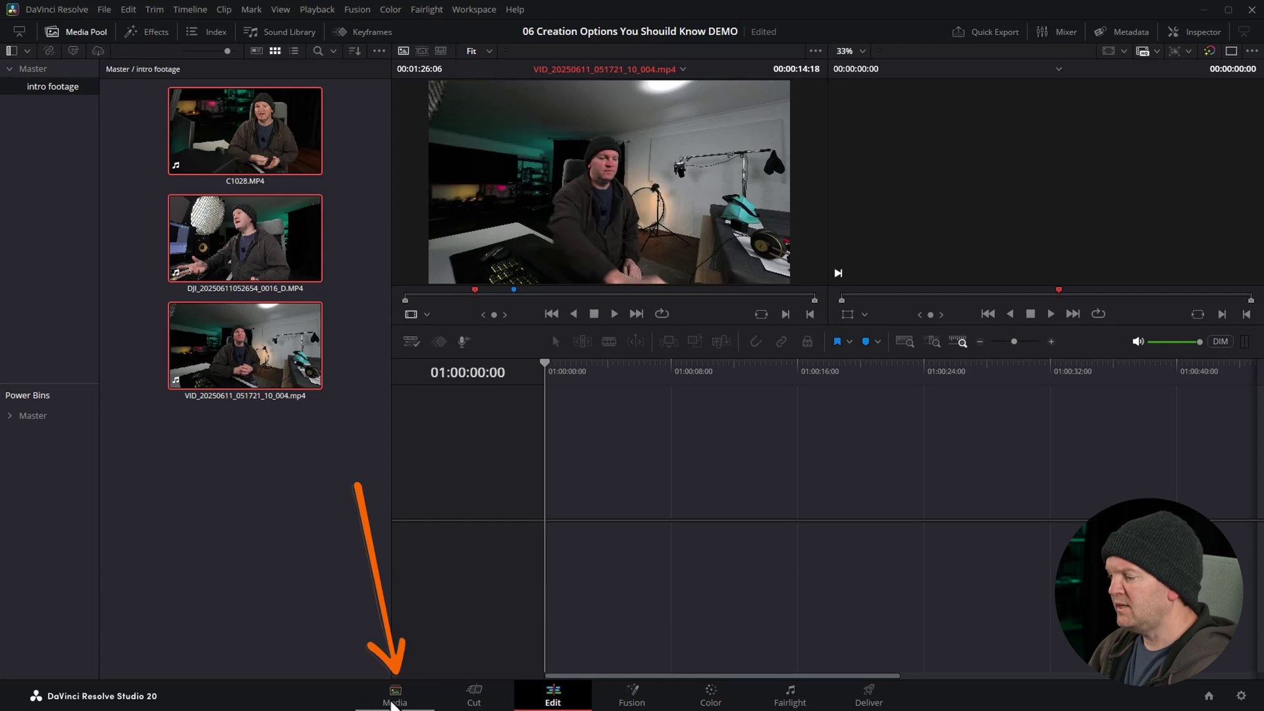
Add an Angle column to the clip list on the Media page
click(395, 696)
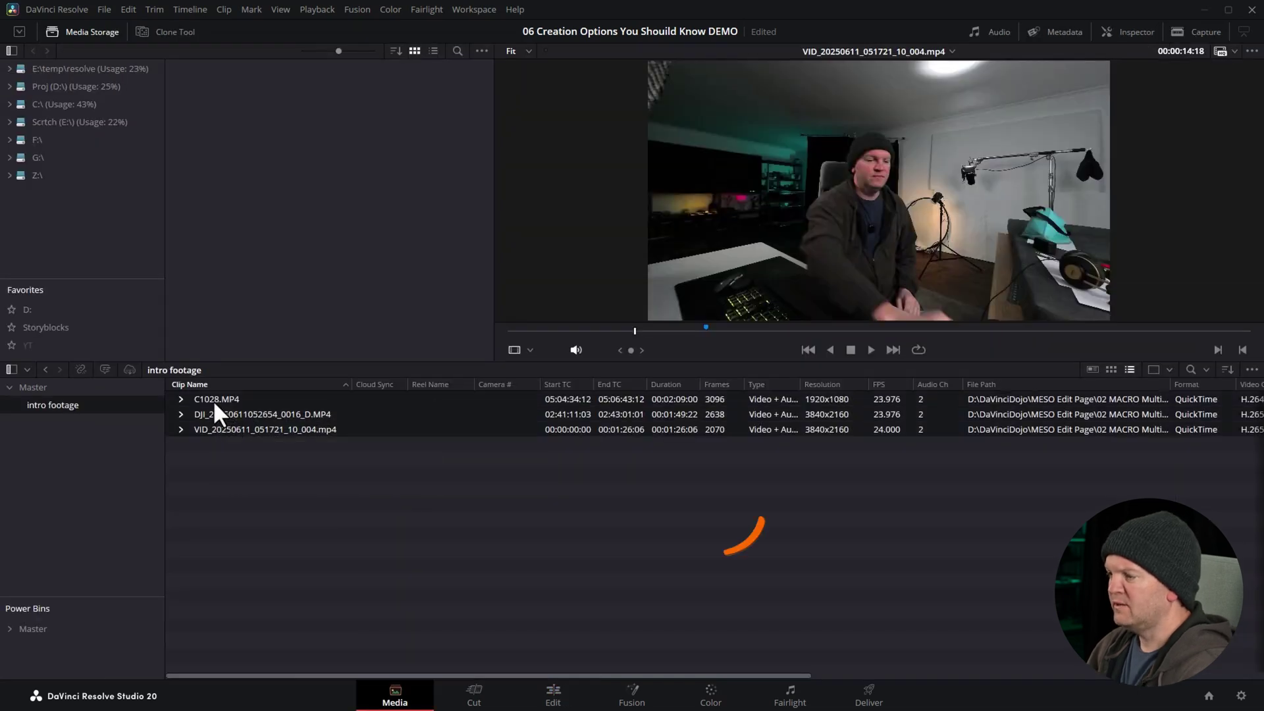
right_click(519, 383)
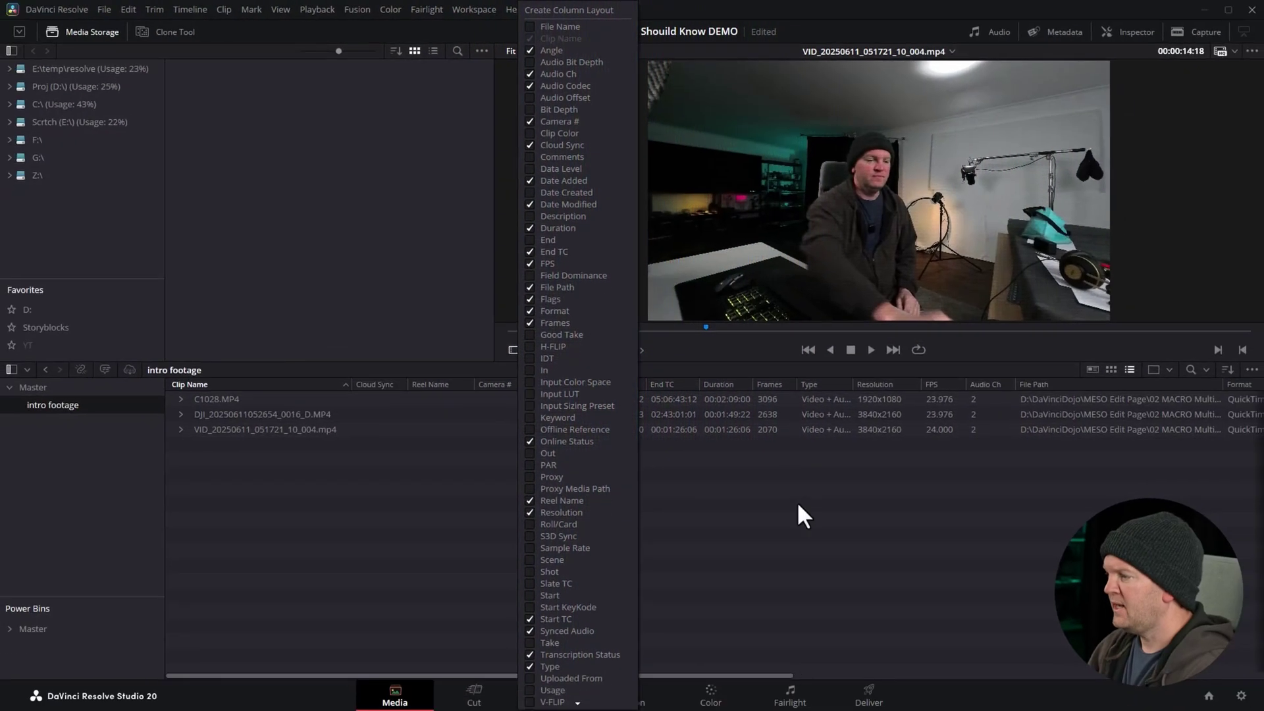
click(797, 507)
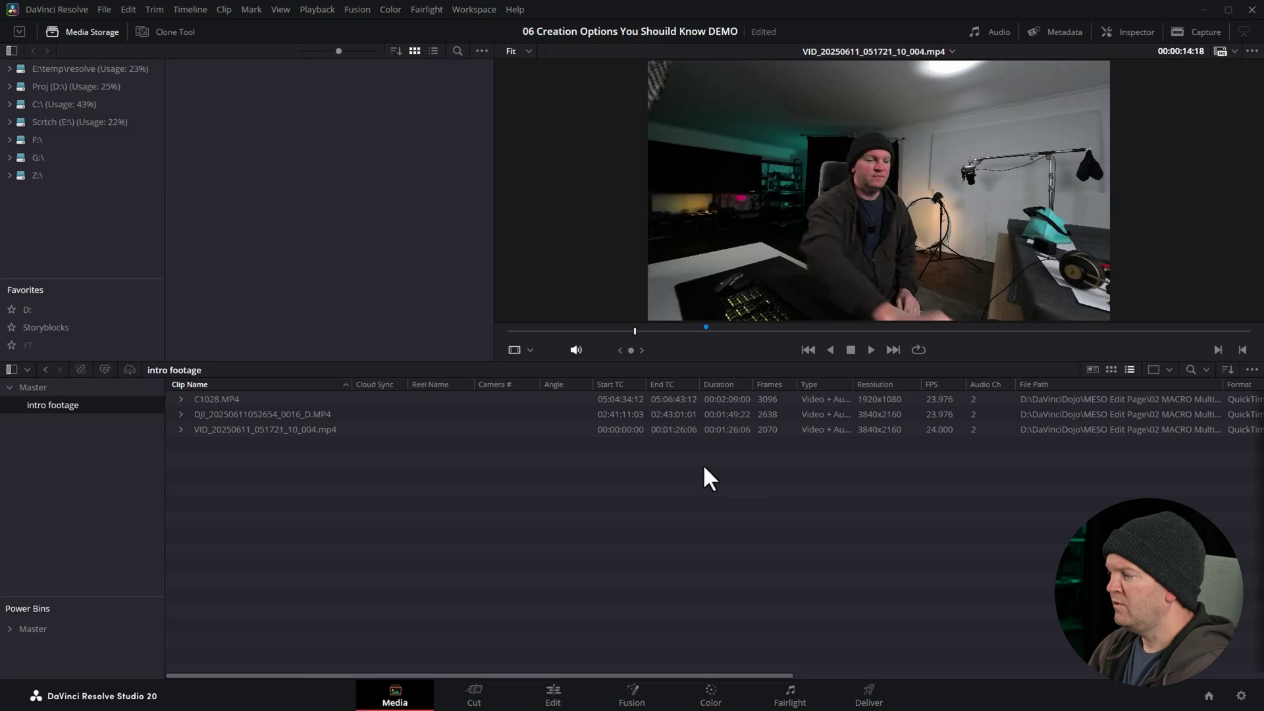
Enter Angle values A for C1028.MP4, B for the DJI clip and C for the VID clip
drag(593, 382, 637, 384)
click(572, 387)
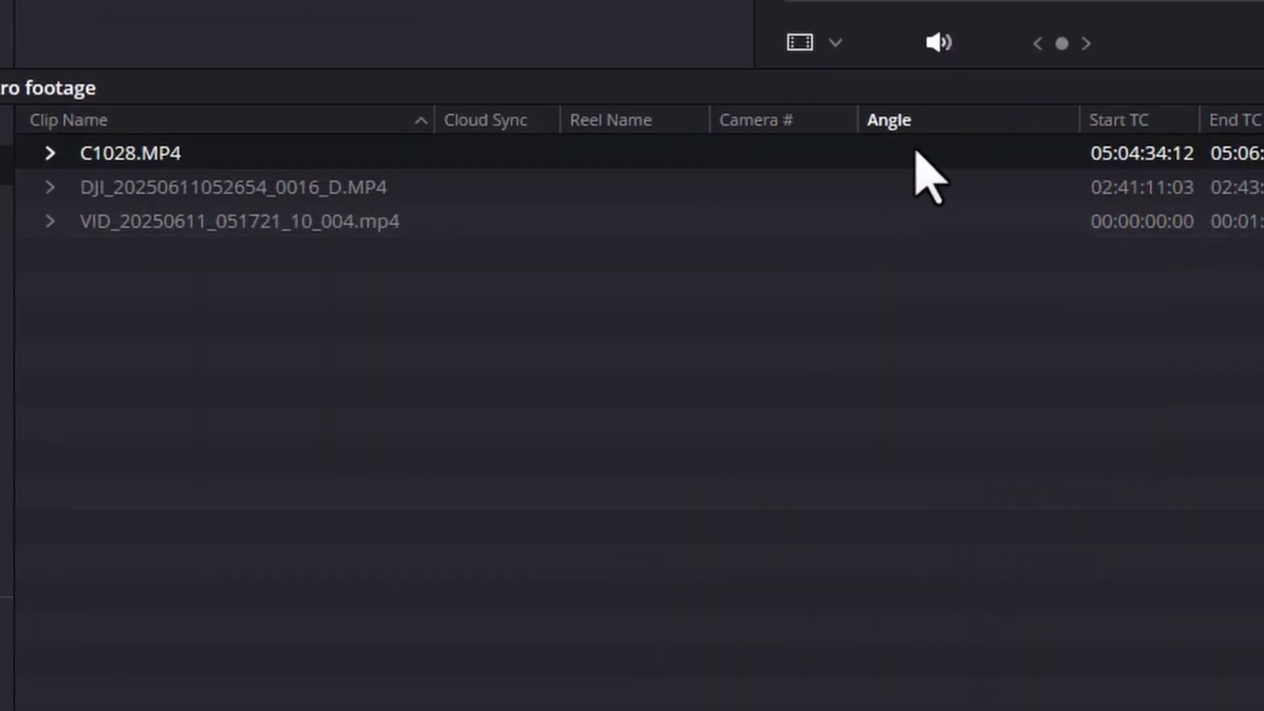
click(582, 385)
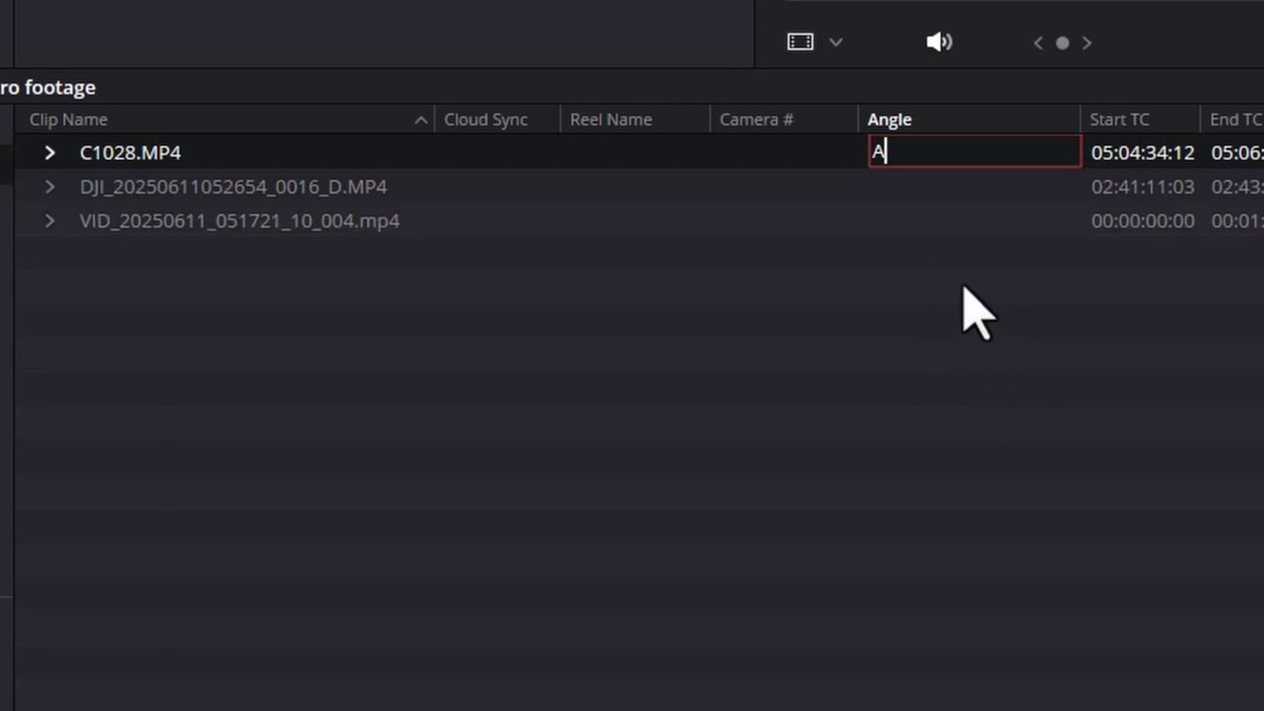
click(909, 187)
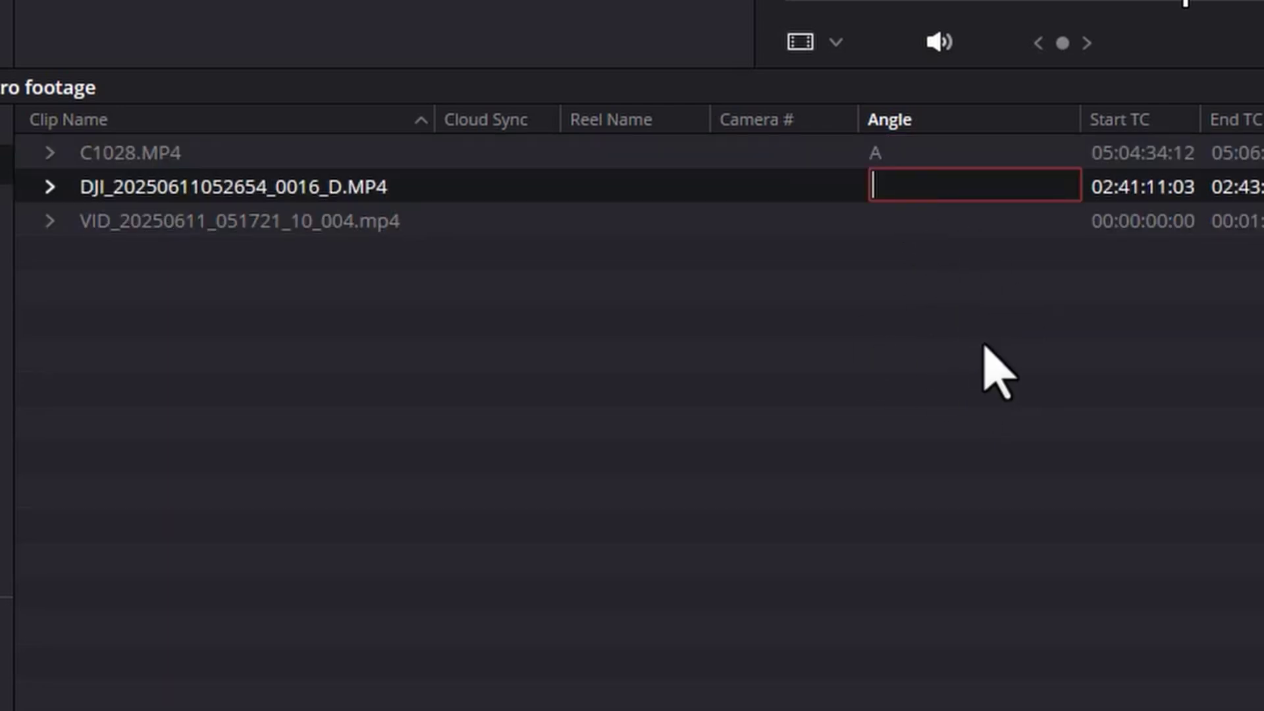
click(905, 214)
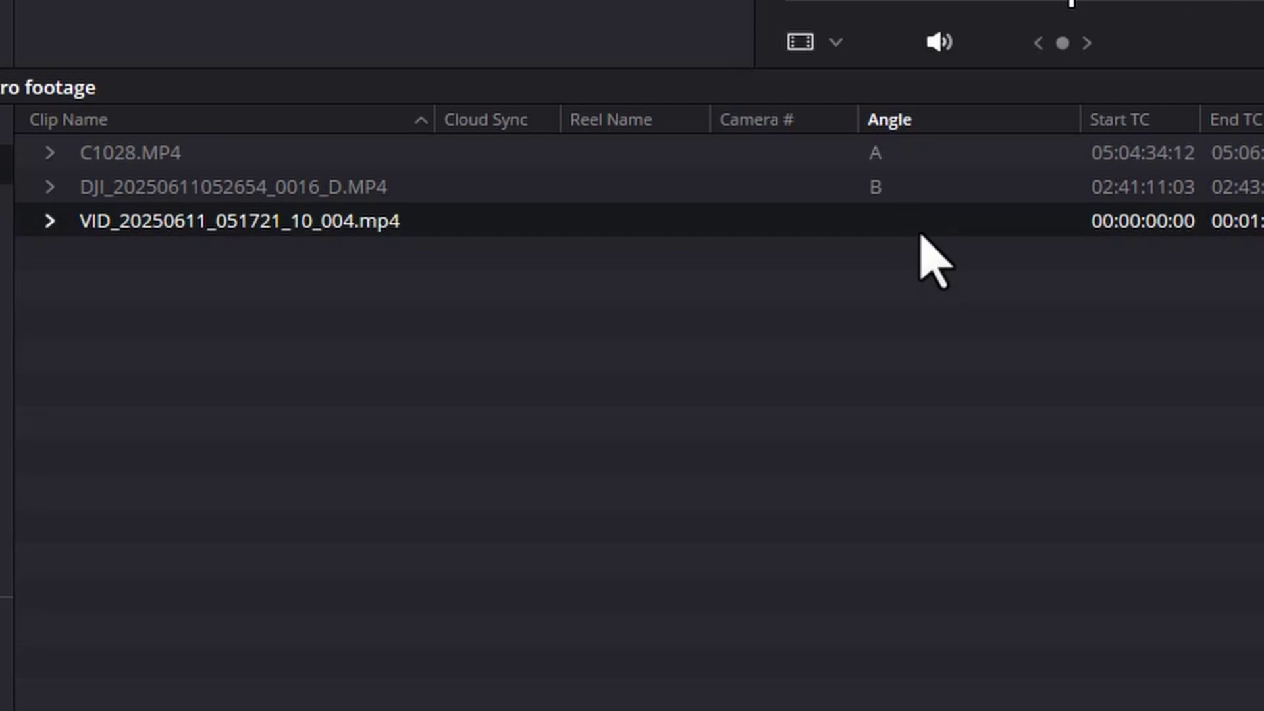
click(1041, 405)
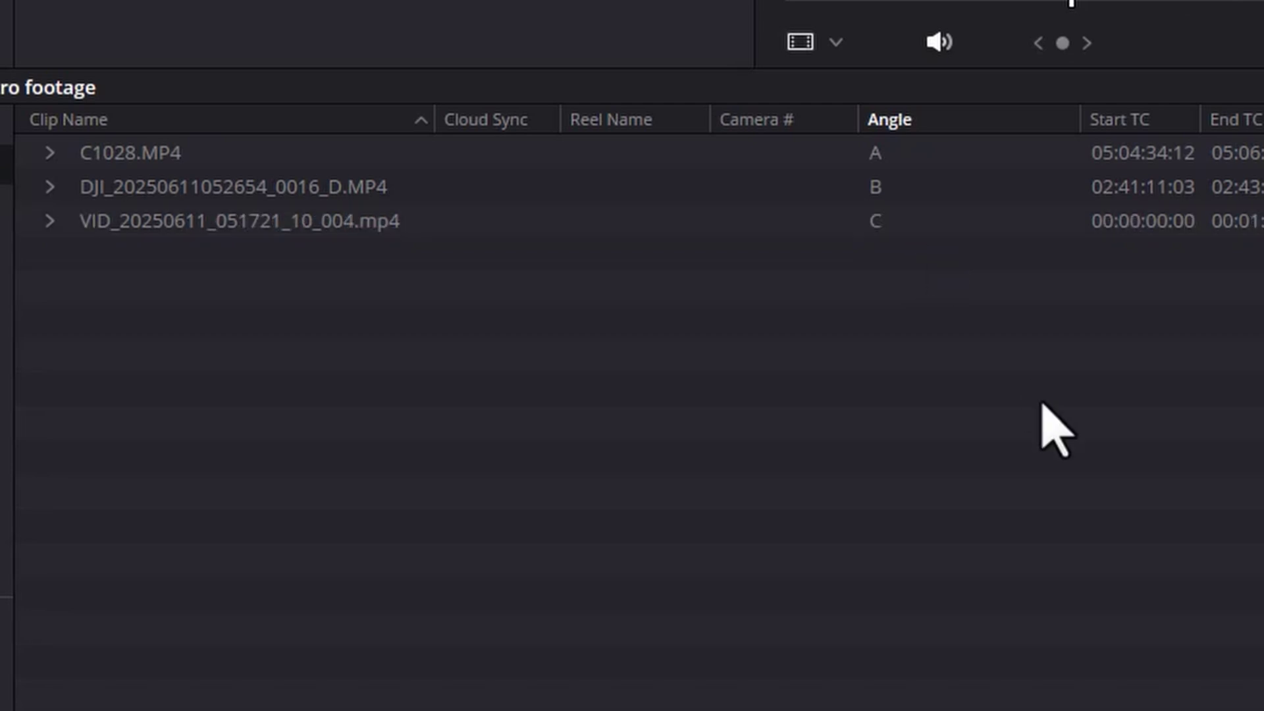
click(550, 686)
Build the C1028 Multicam clip from the three camera clips, naming angles from Angle metadata
drag(369, 468, 161, 155)
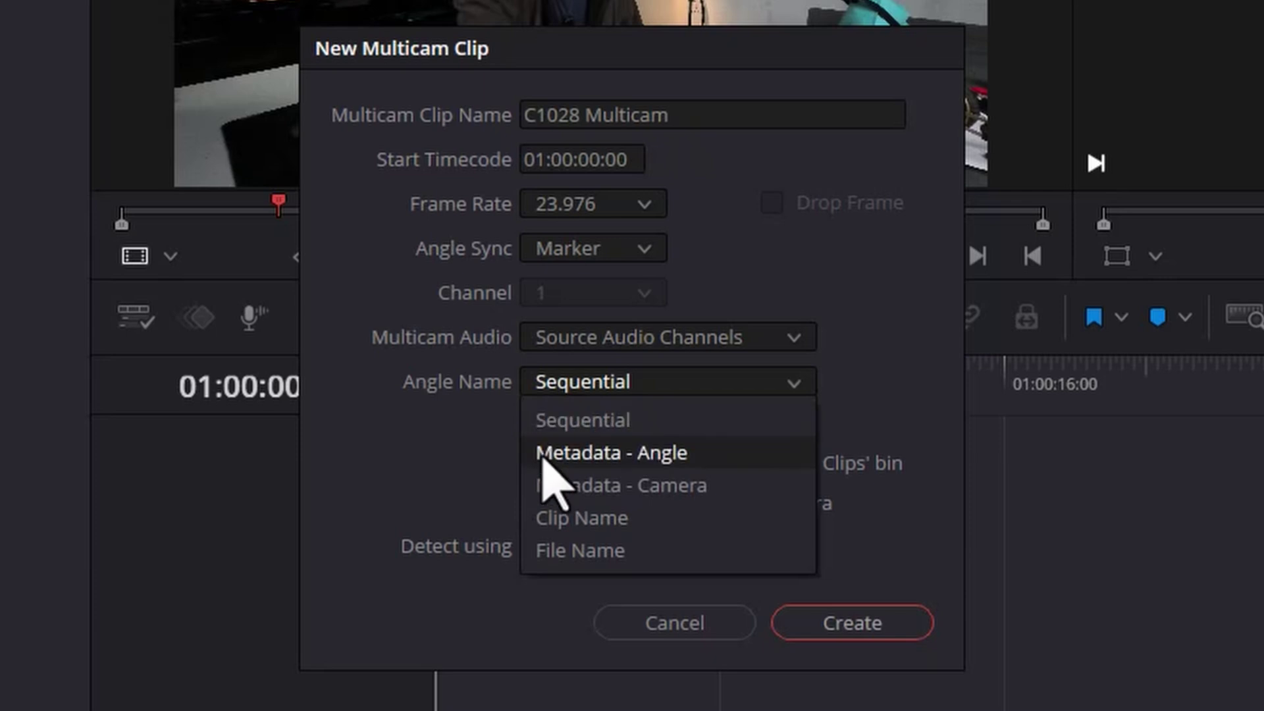
click(665, 454)
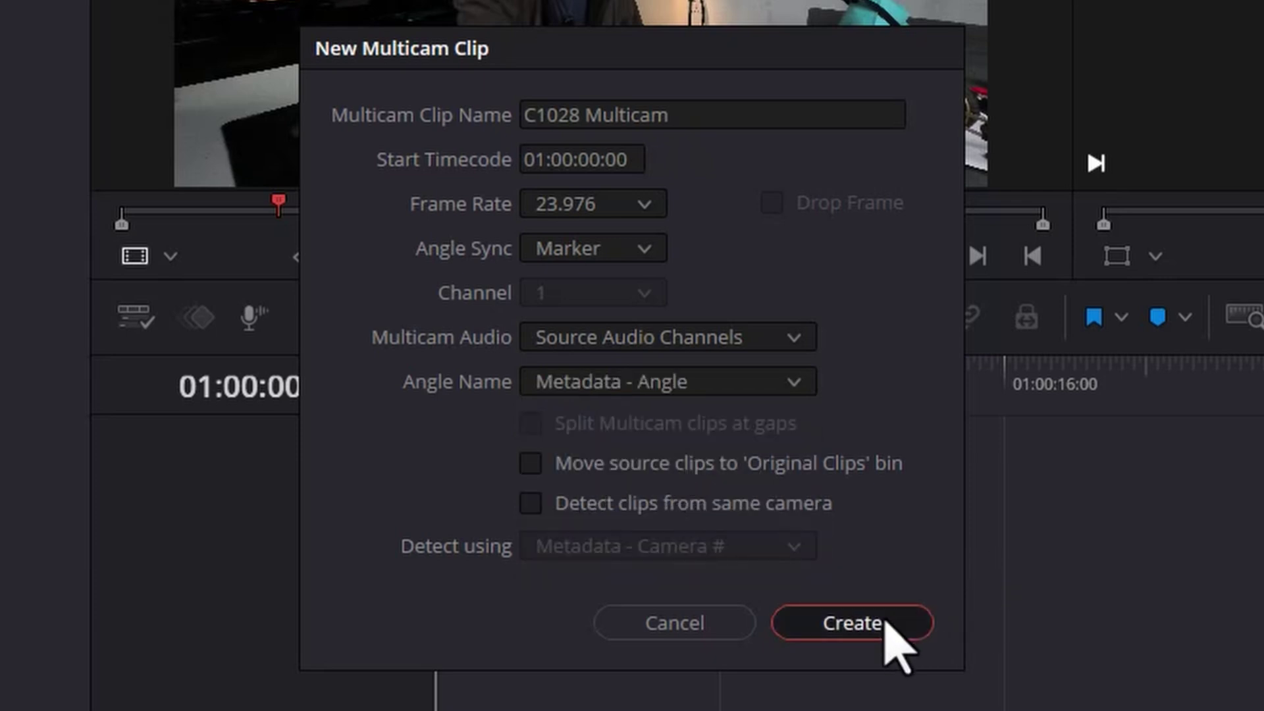
click(885, 622)
Load C1028 Multicam in an enlarged viewer, scrub through angles A, B and C, and reselect the three clips
click(254, 132)
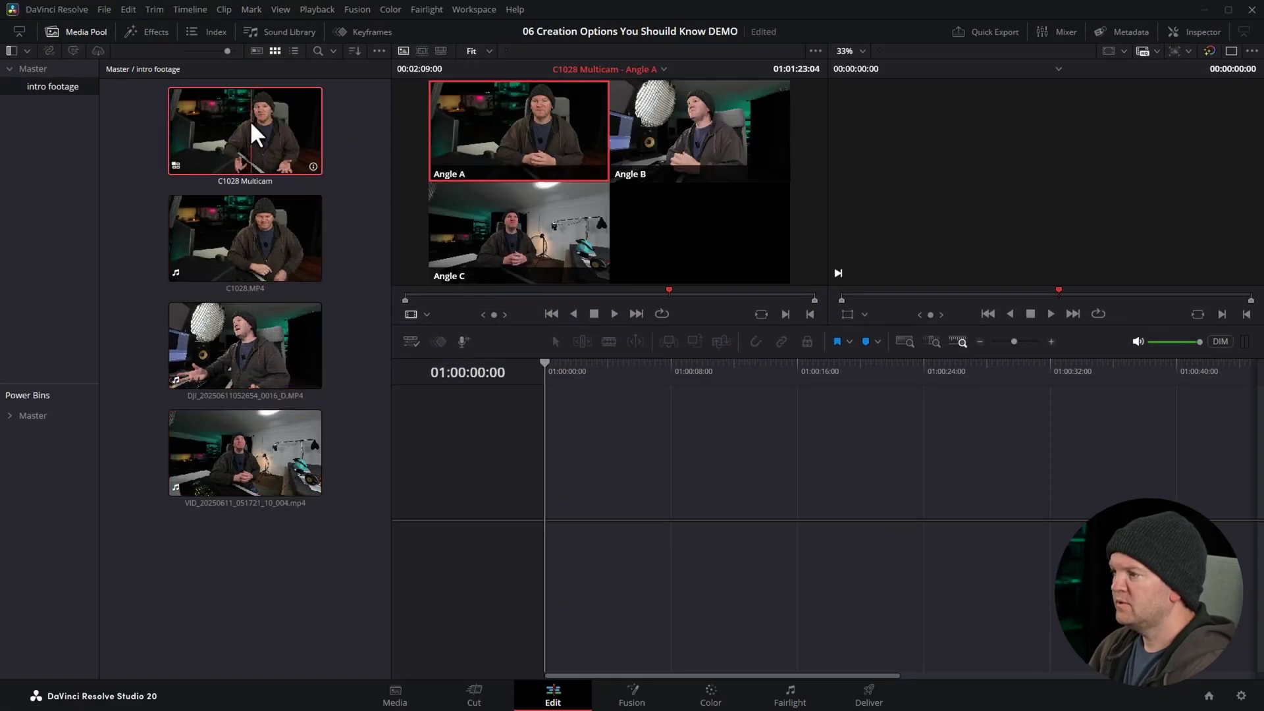
drag(711, 329, 710, 417)
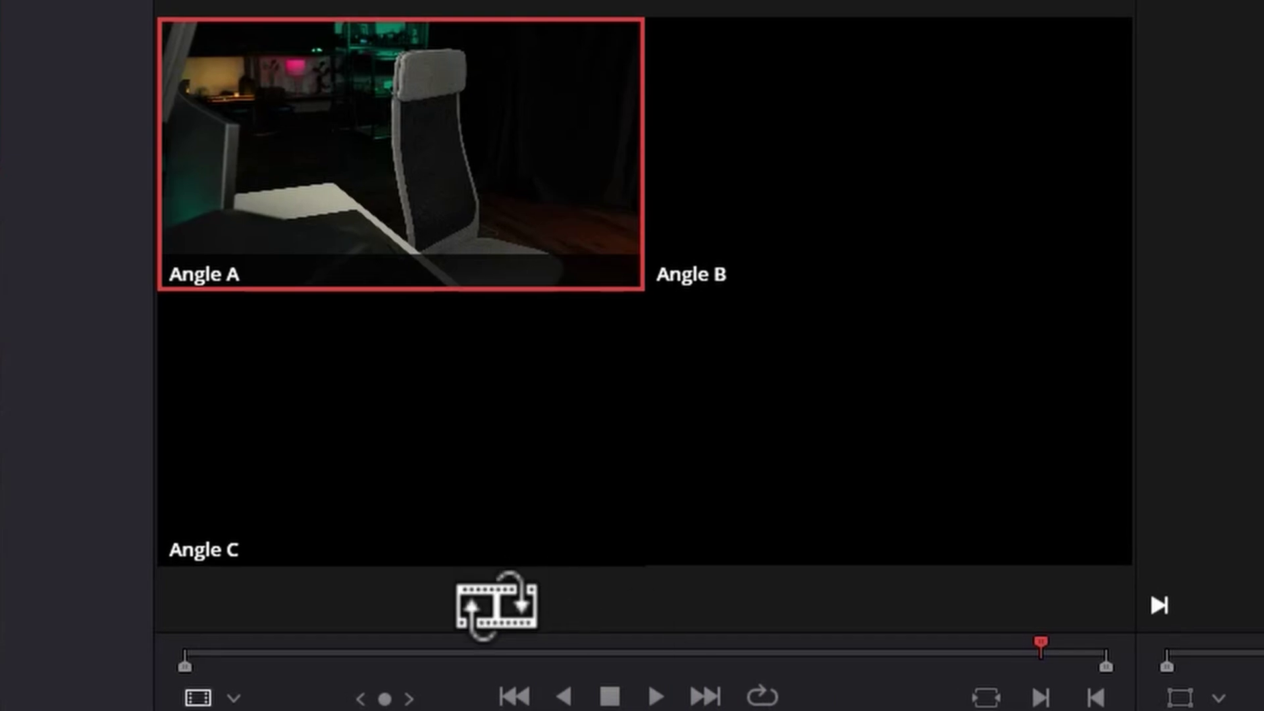
drag(558, 653, 728, 662)
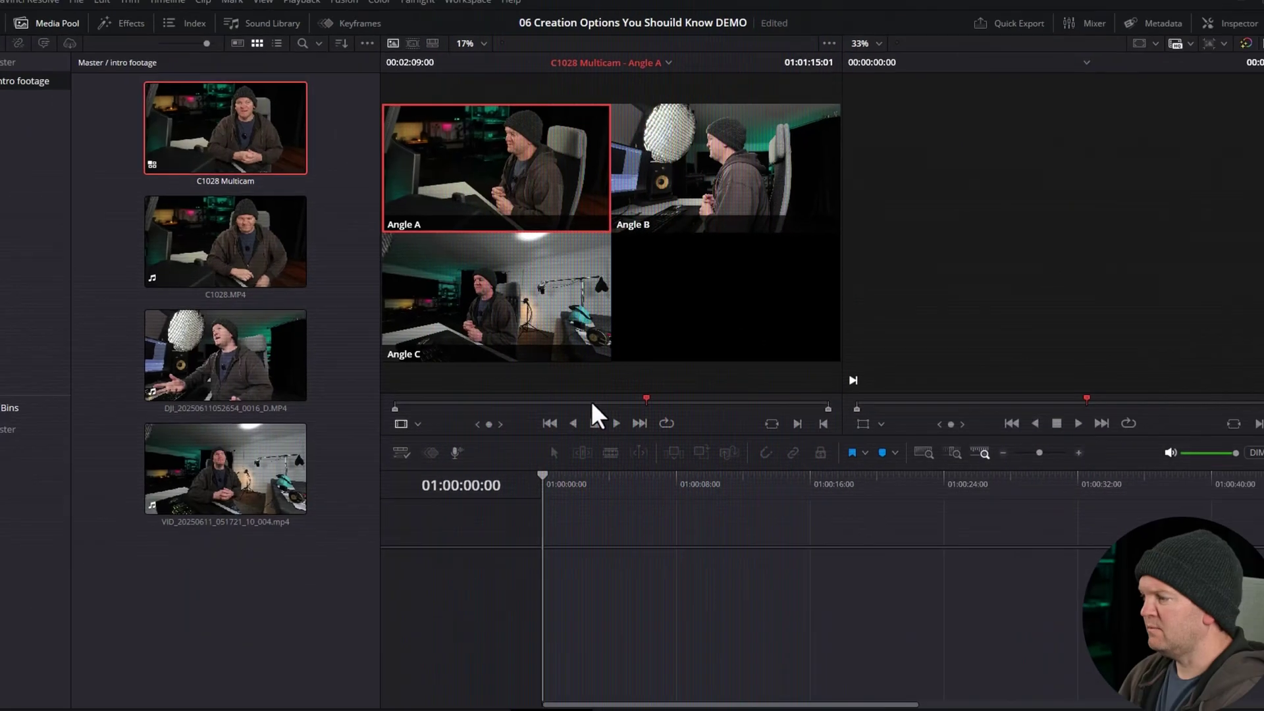
drag(348, 521, 143, 208)
Make another multicam clip from the selected clips, moving the sources into an 'Original Clips' bin
right_click(231, 237)
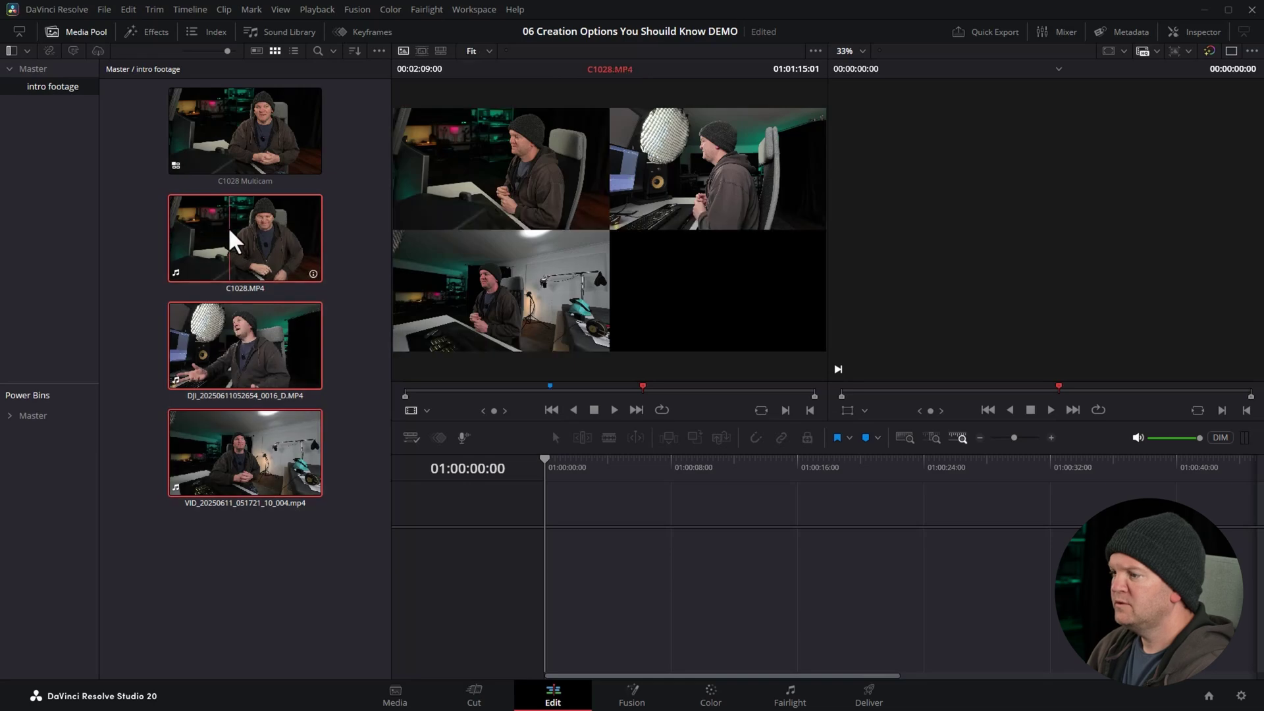
click(296, 368)
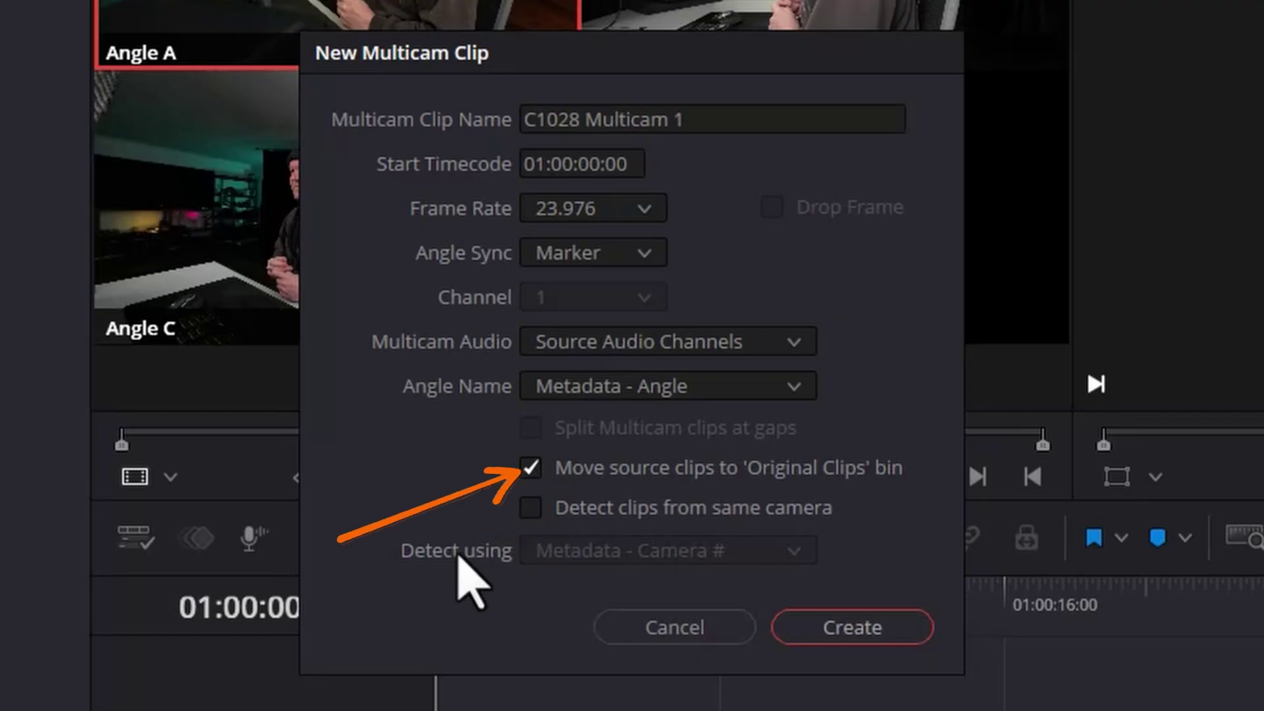
click(879, 629)
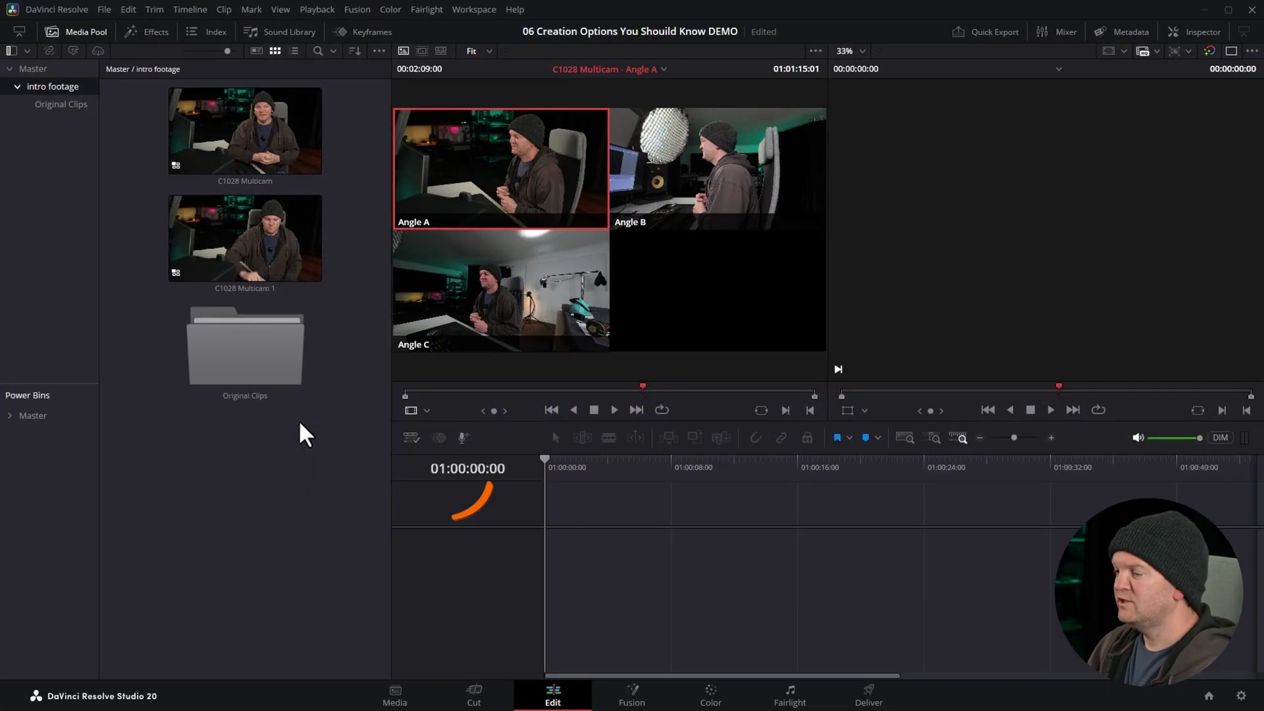
Load C1028 Multicam 1, then open the Original Clips bin and select its three source clips
double_click(281, 248)
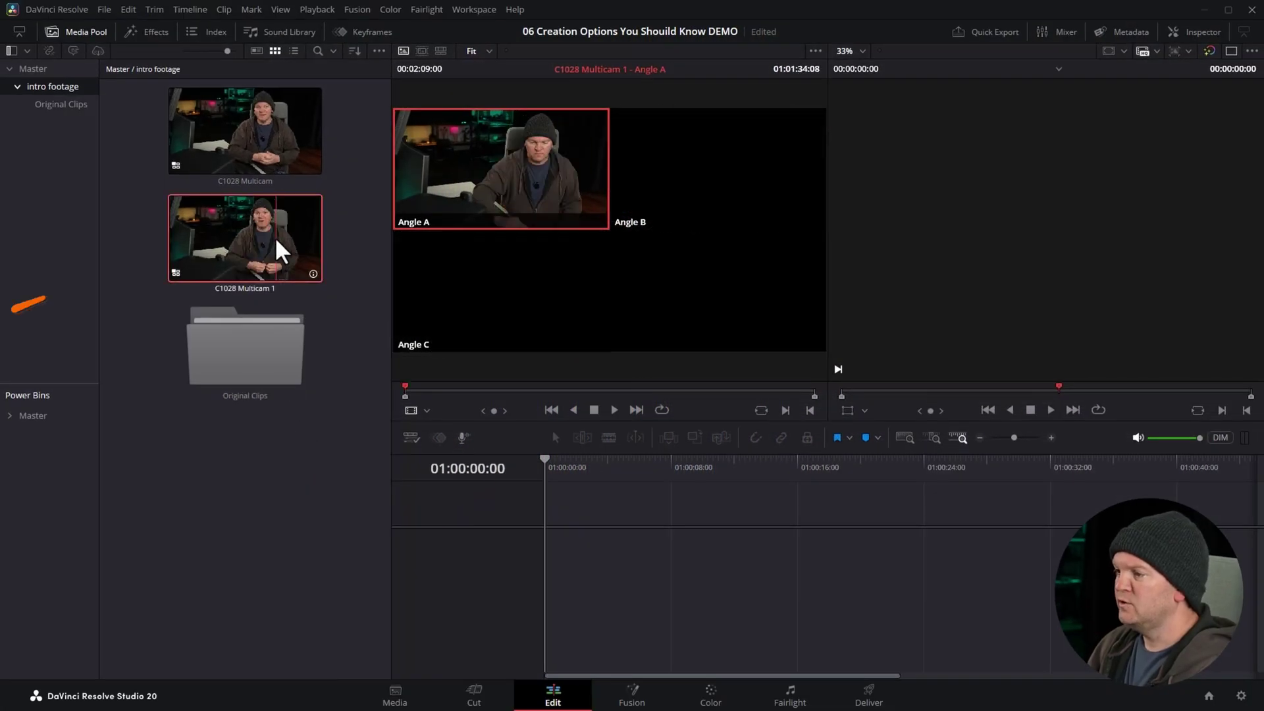
double_click(258, 360)
drag(343, 472, 136, 135)
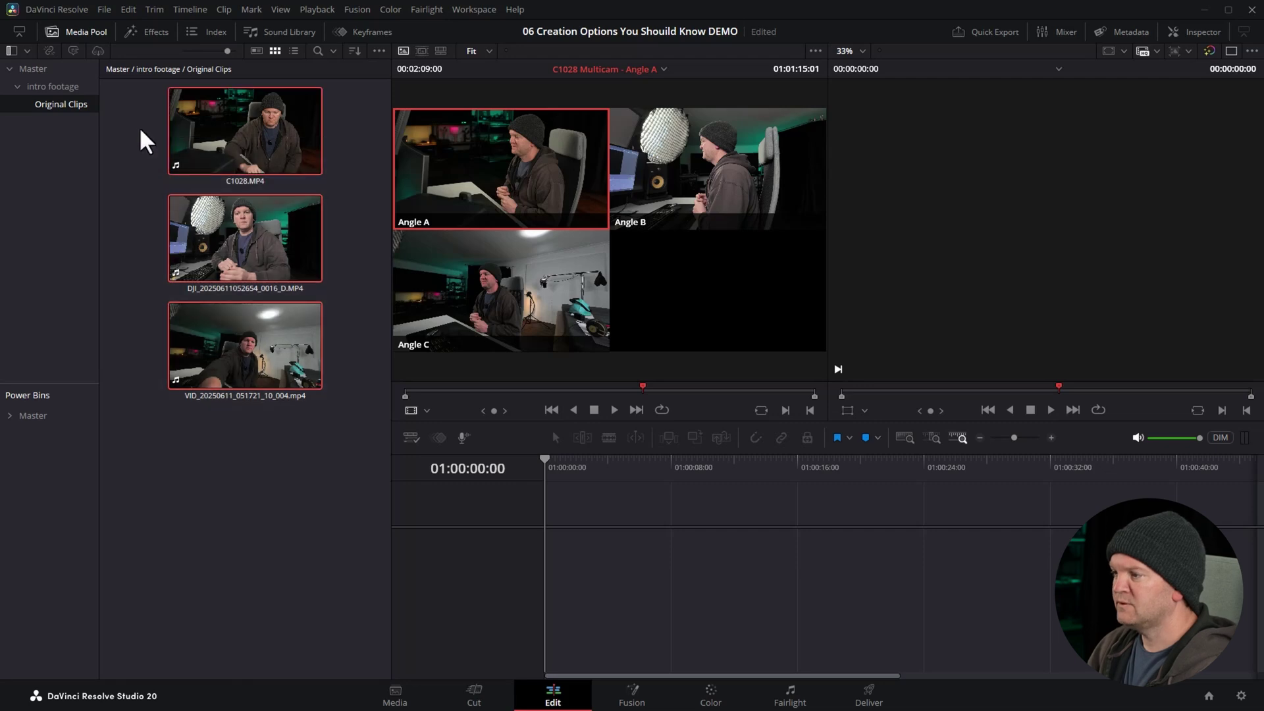